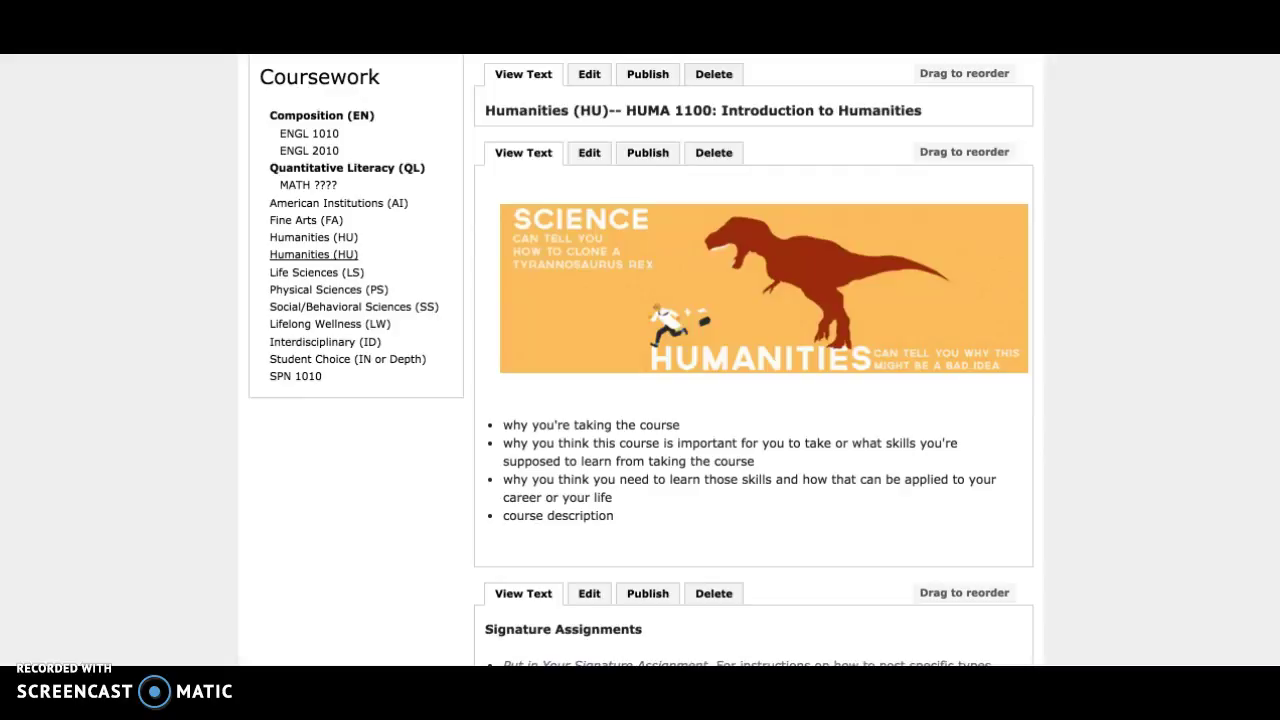
# Step: Scroll through the page, trying selections on the course header and description bullets
pyautogui.scroll(-5, 670, 540)
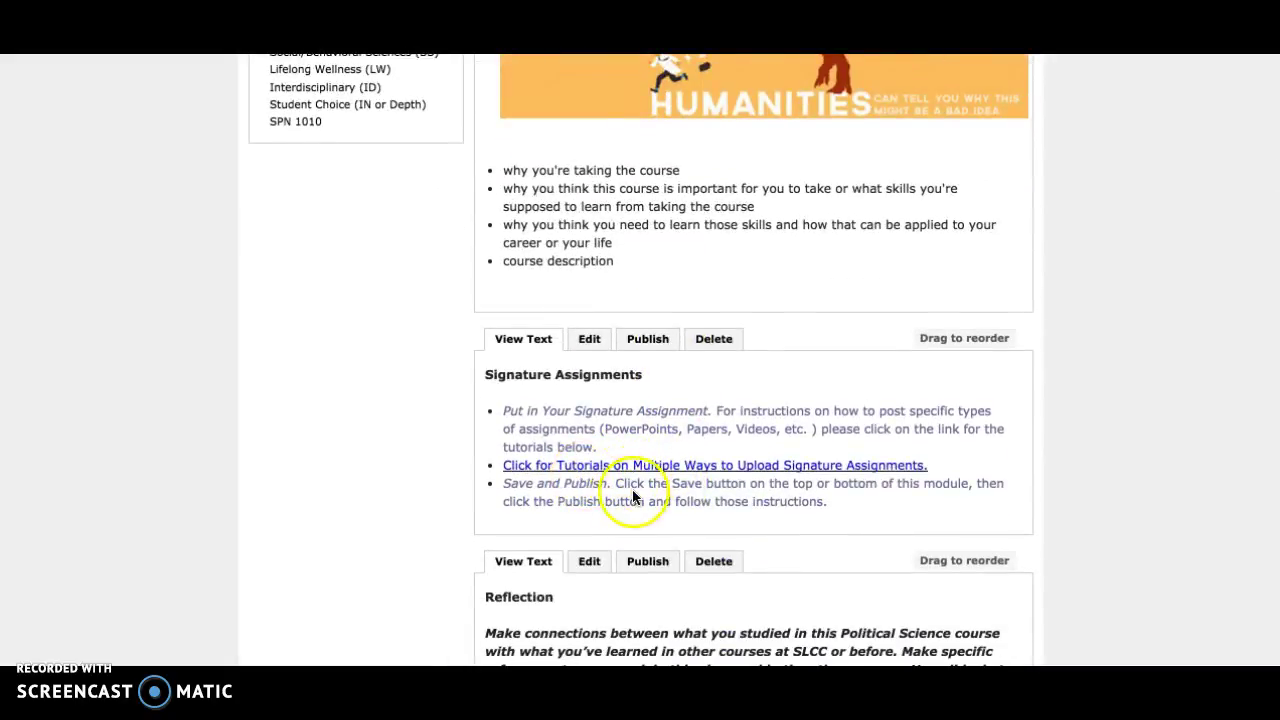
pyautogui.scroll(7, 560, 295)
pyautogui.scroll(2, 490, 370)
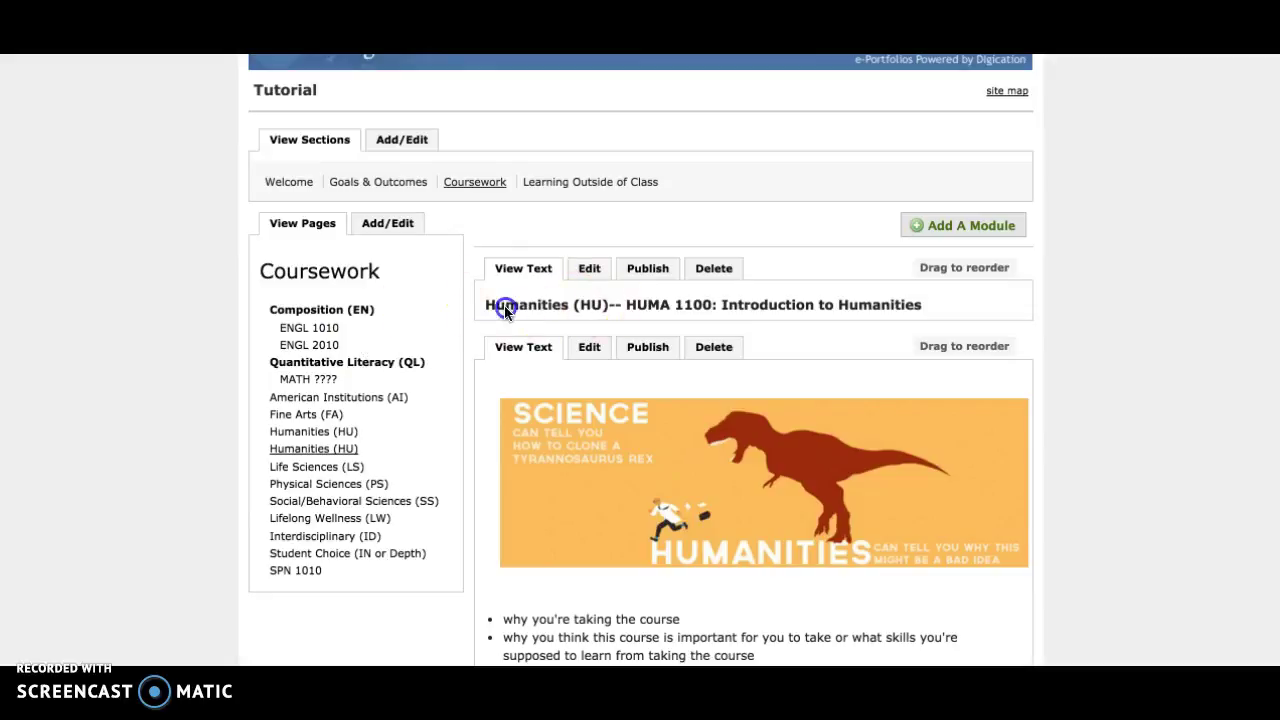
pyautogui.moveTo(487, 308); pyautogui.dragTo(928, 306)
pyautogui.scroll(-4, 1014, 463)
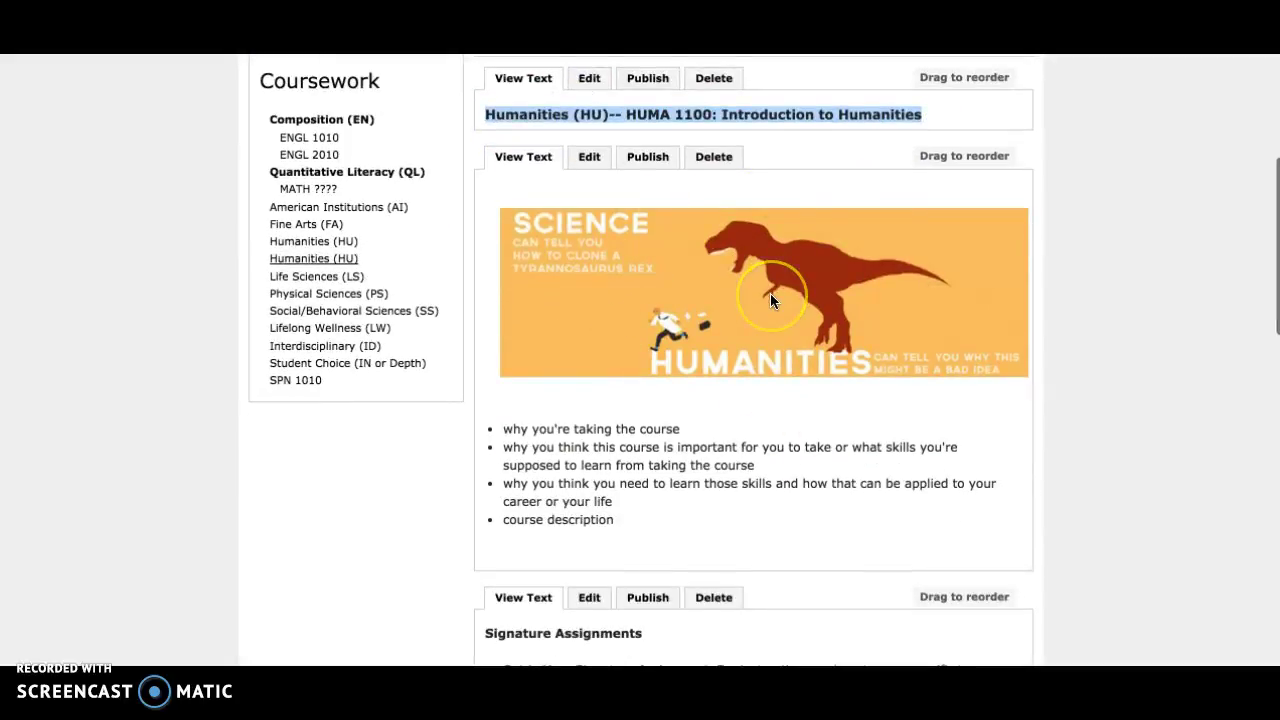
pyautogui.click(630, 498)
pyautogui.scroll(-1, 635, 505)
pyautogui.moveTo(637, 497); pyautogui.dragTo(483, 432)
pyautogui.click(737, 483)
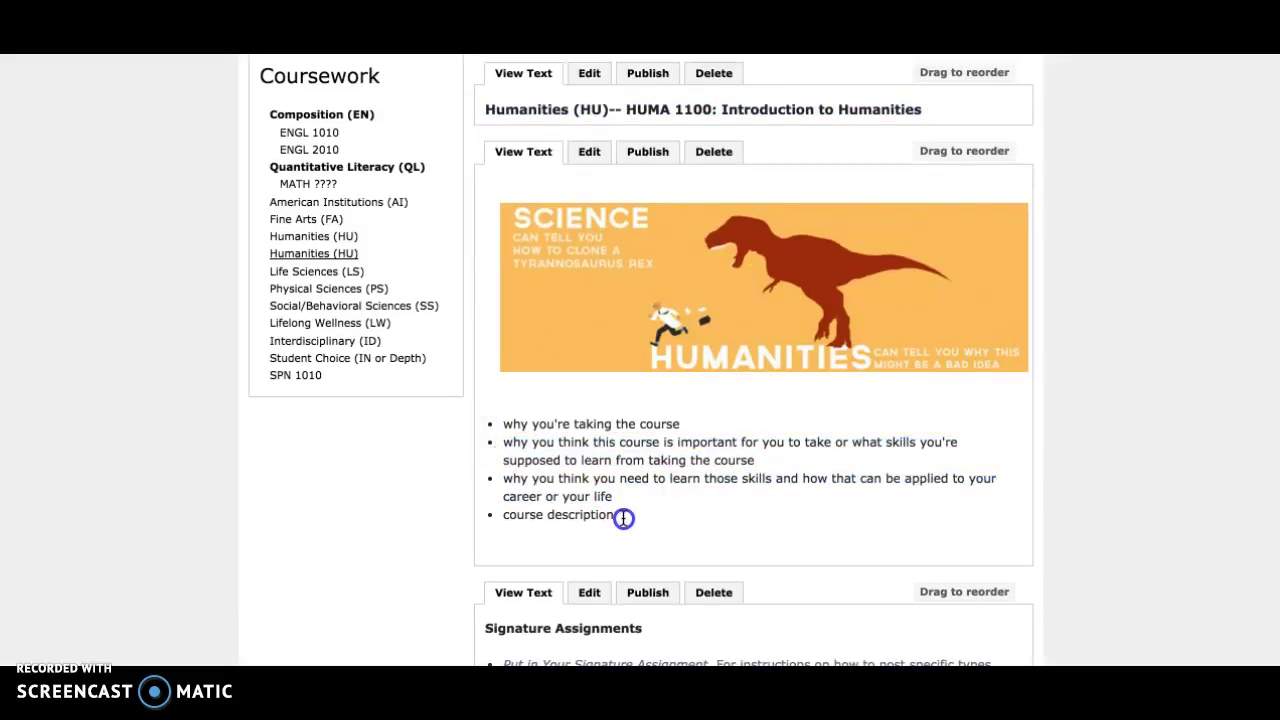
pyautogui.moveTo(618, 515); pyautogui.dragTo(500, 521)
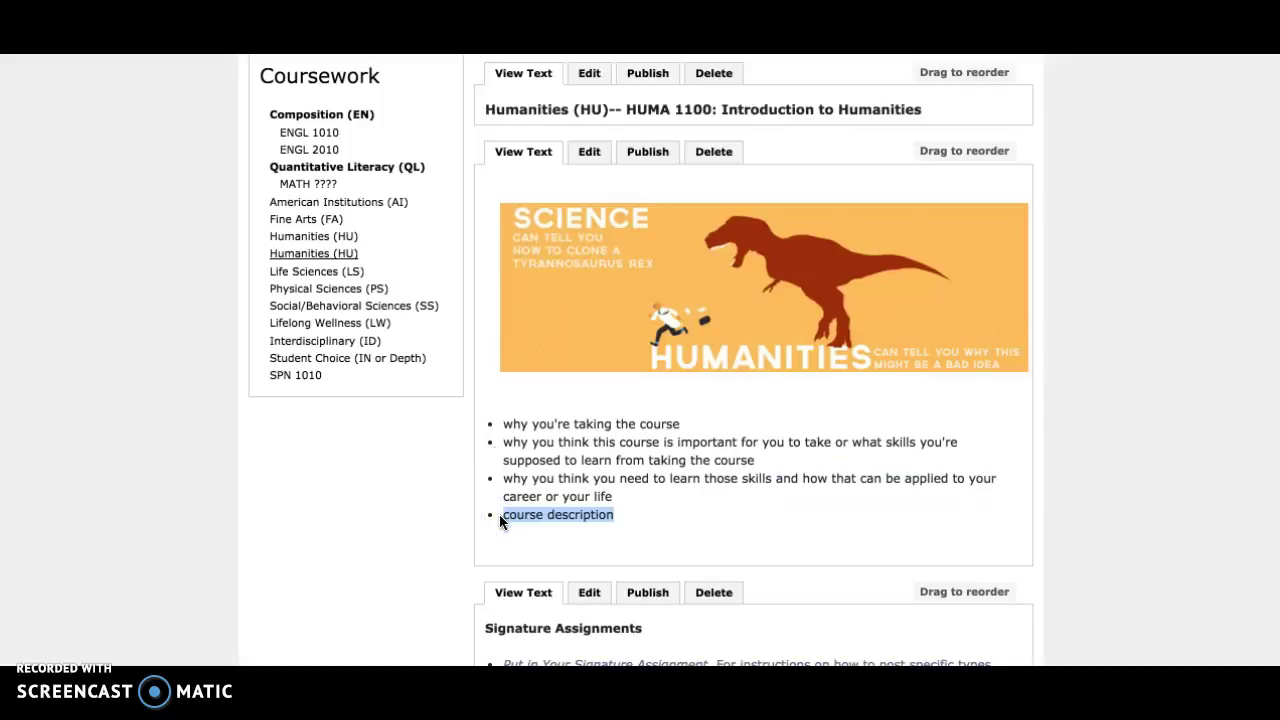
pyautogui.scroll(-4, 500, 520)
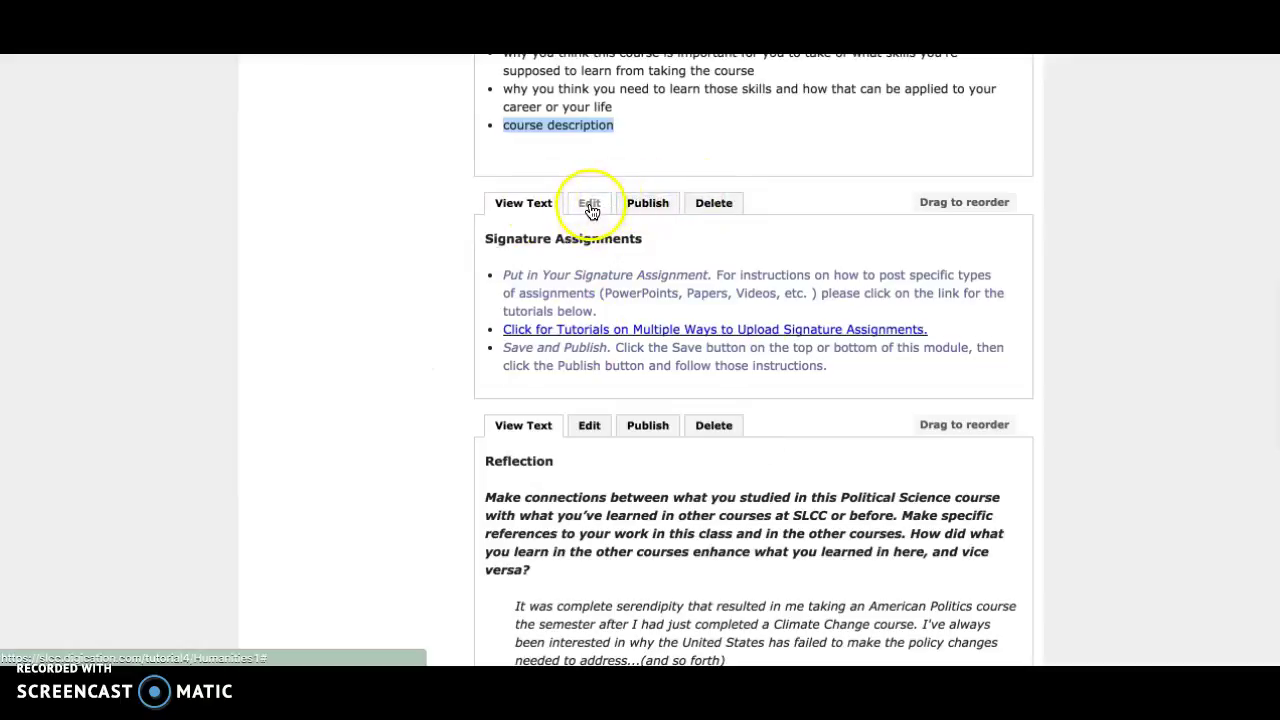
# Step: Edit the Signature Assignments module, deleting its three instruction bullets and then its heading
pyautogui.click(590, 205)
pyautogui.click(814, 586)
pyautogui.click(830, 510)
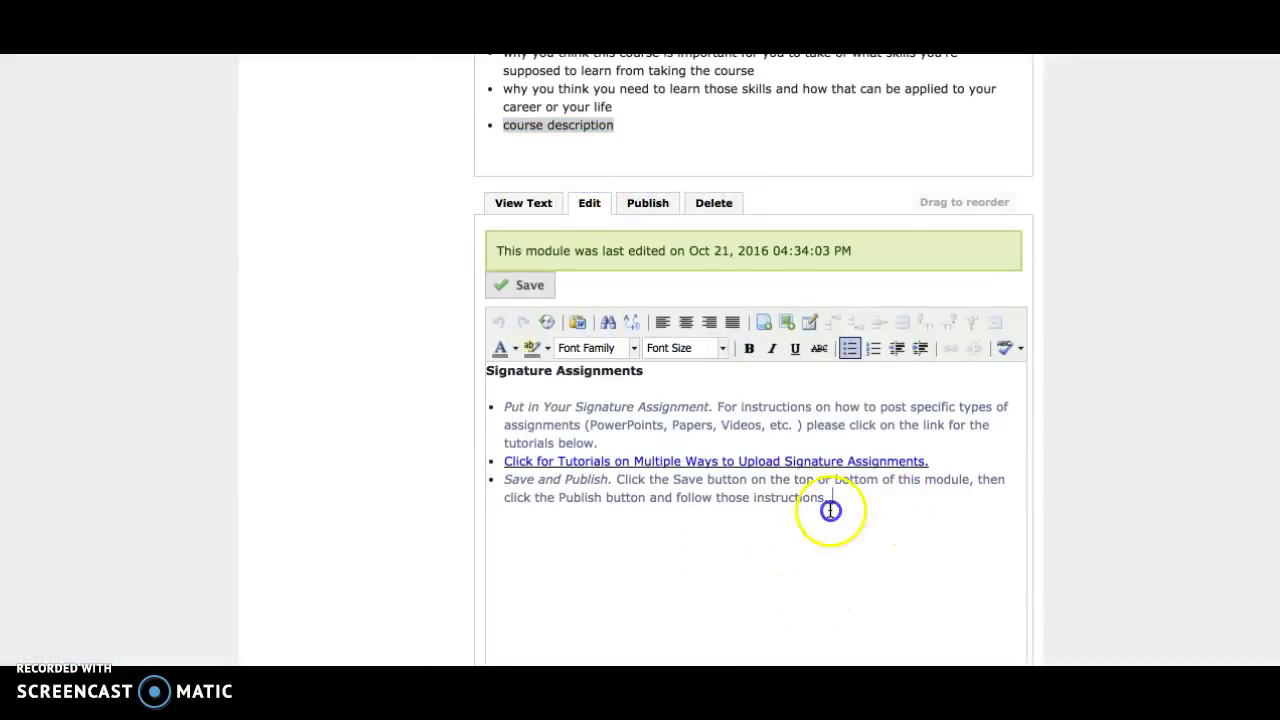
pyautogui.moveTo(830, 510); pyautogui.dragTo(466, 385)
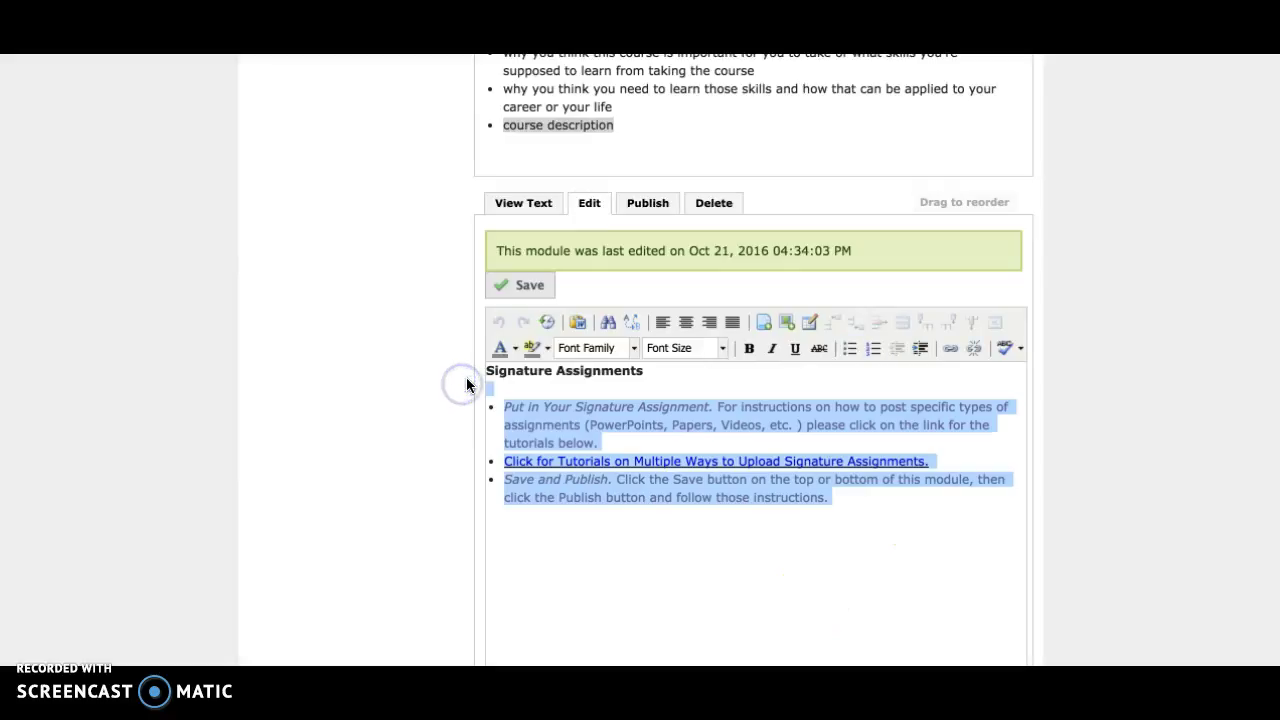
pyautogui.press('BackSpace')
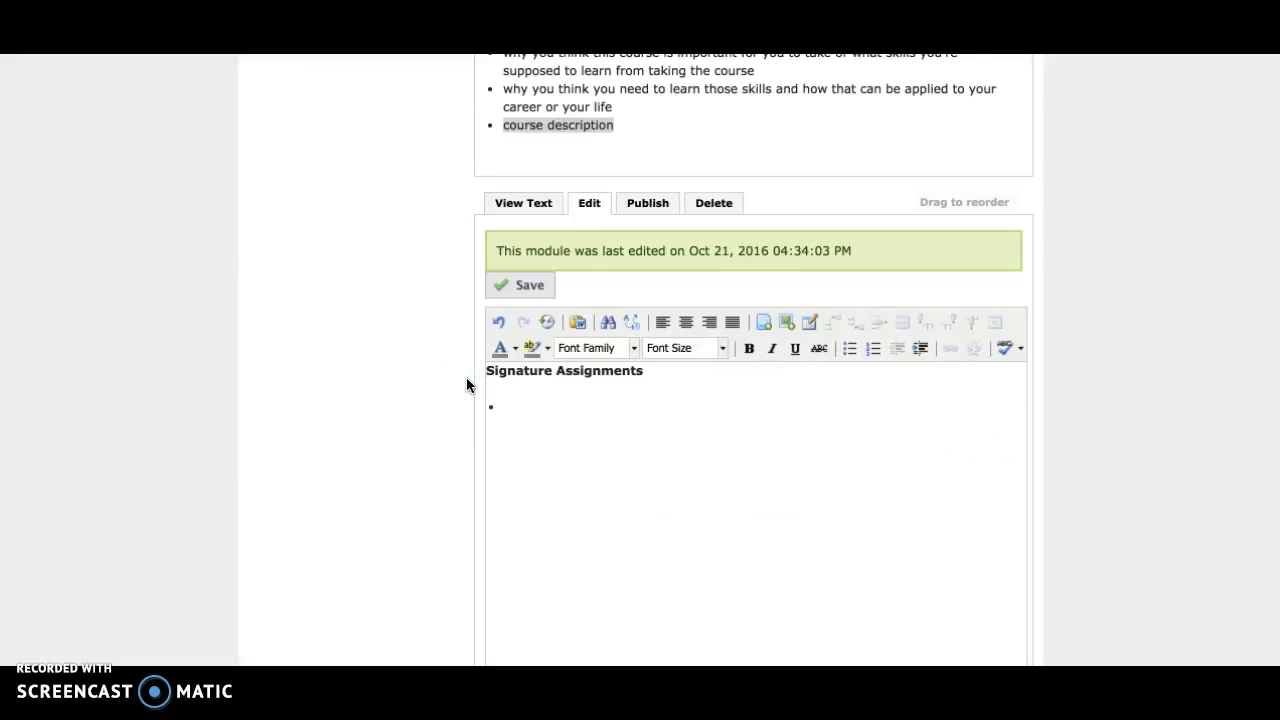
pyautogui.hotkey('ctrl', 'a')
pyautogui.press('BackSpace')
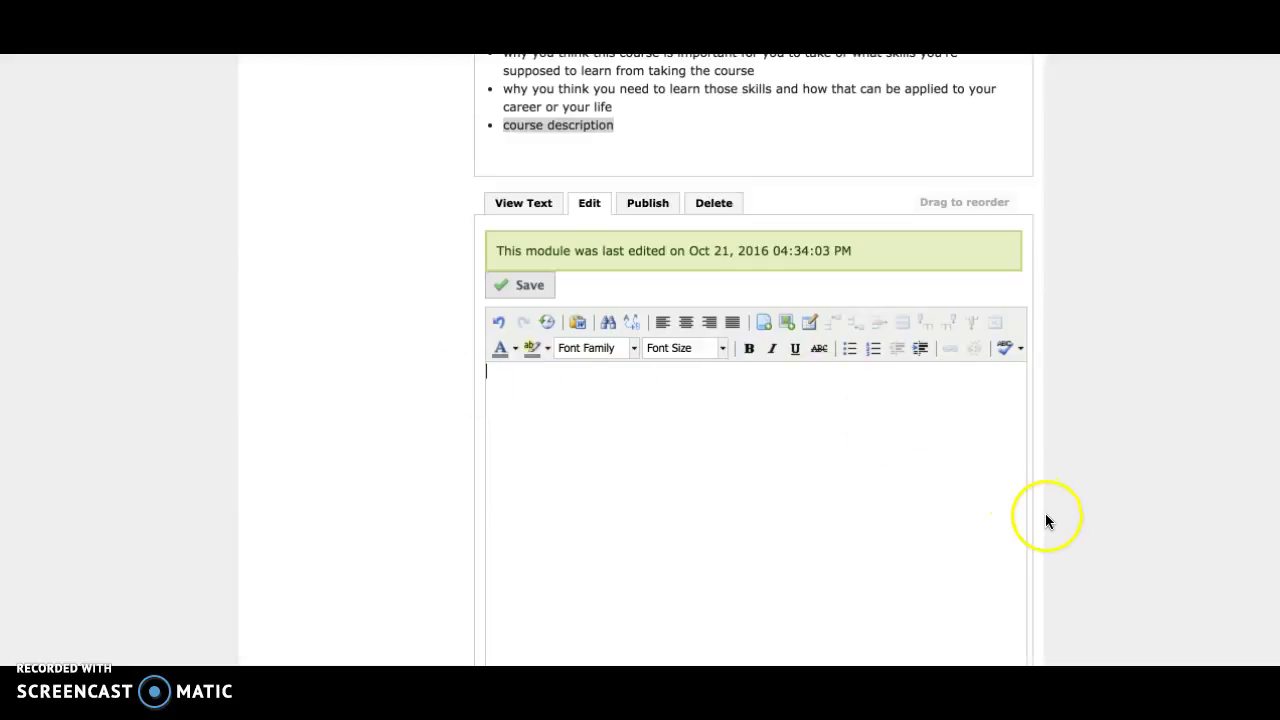
# Step: Open the file attachment window and check its accepted file types and 20MB limit
pyautogui.click(764, 321)
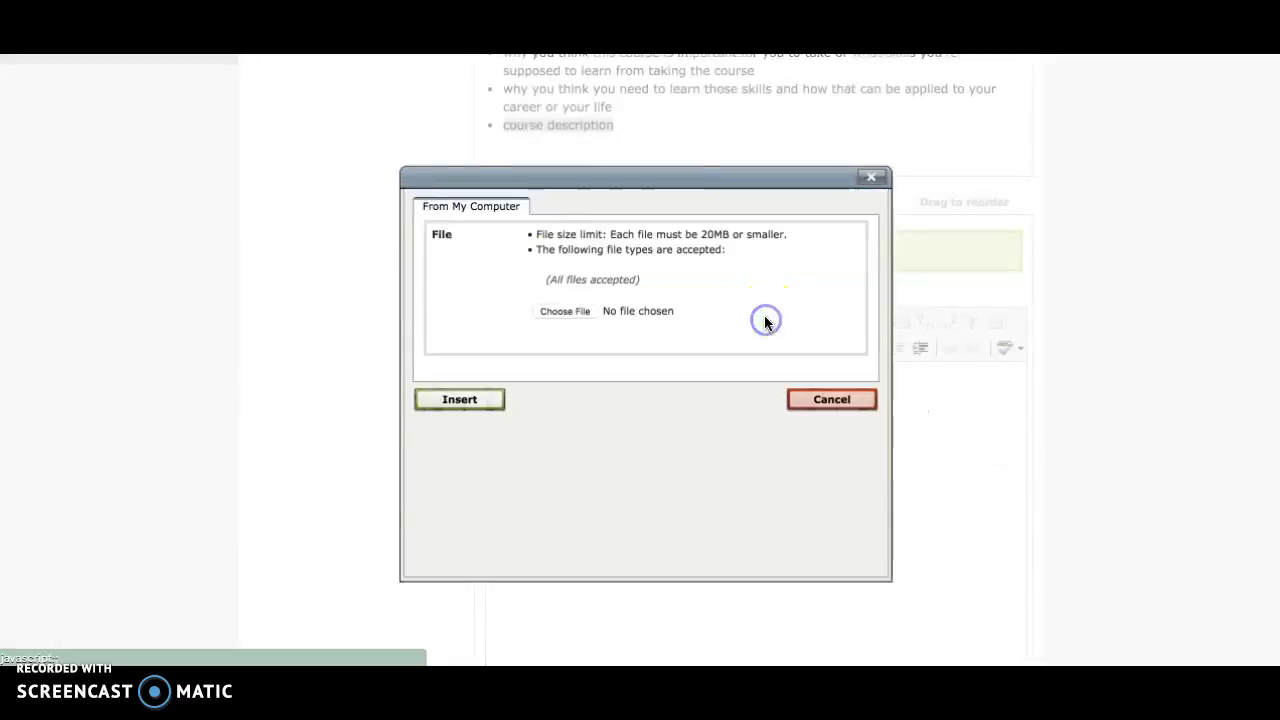
pyautogui.moveTo(543, 279); pyautogui.dragTo(760, 286)
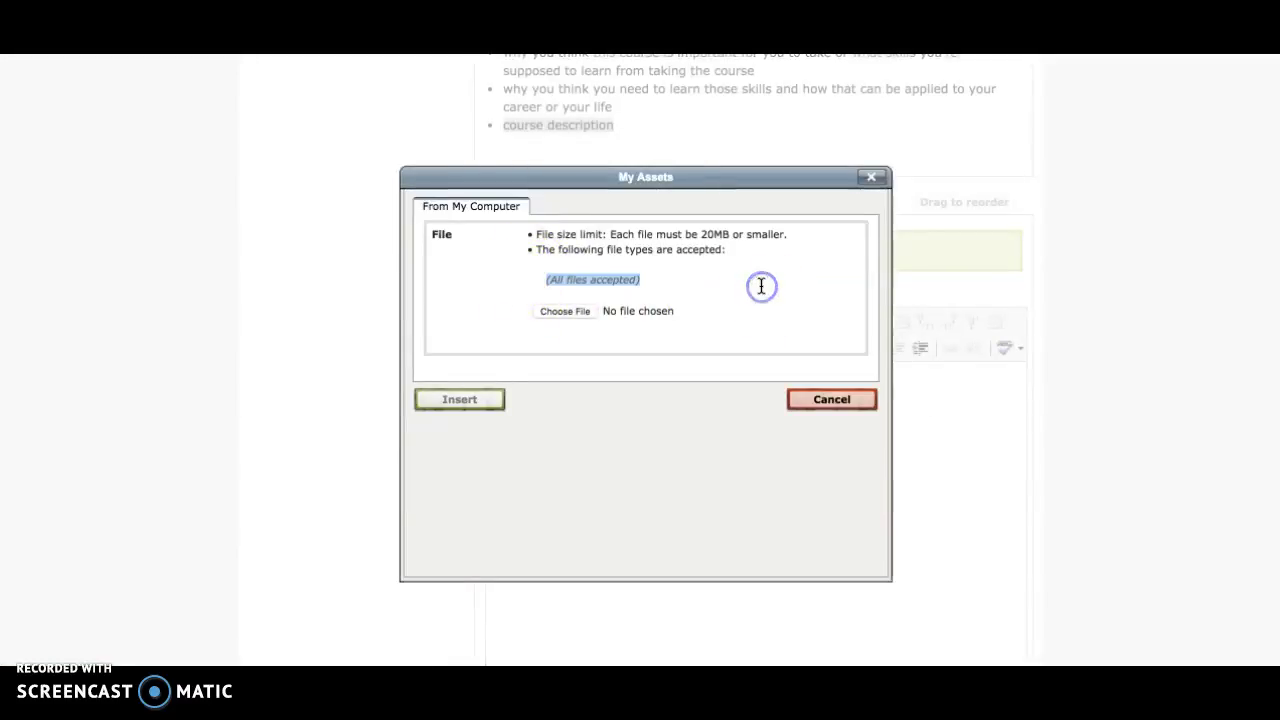
pyautogui.click(704, 234)
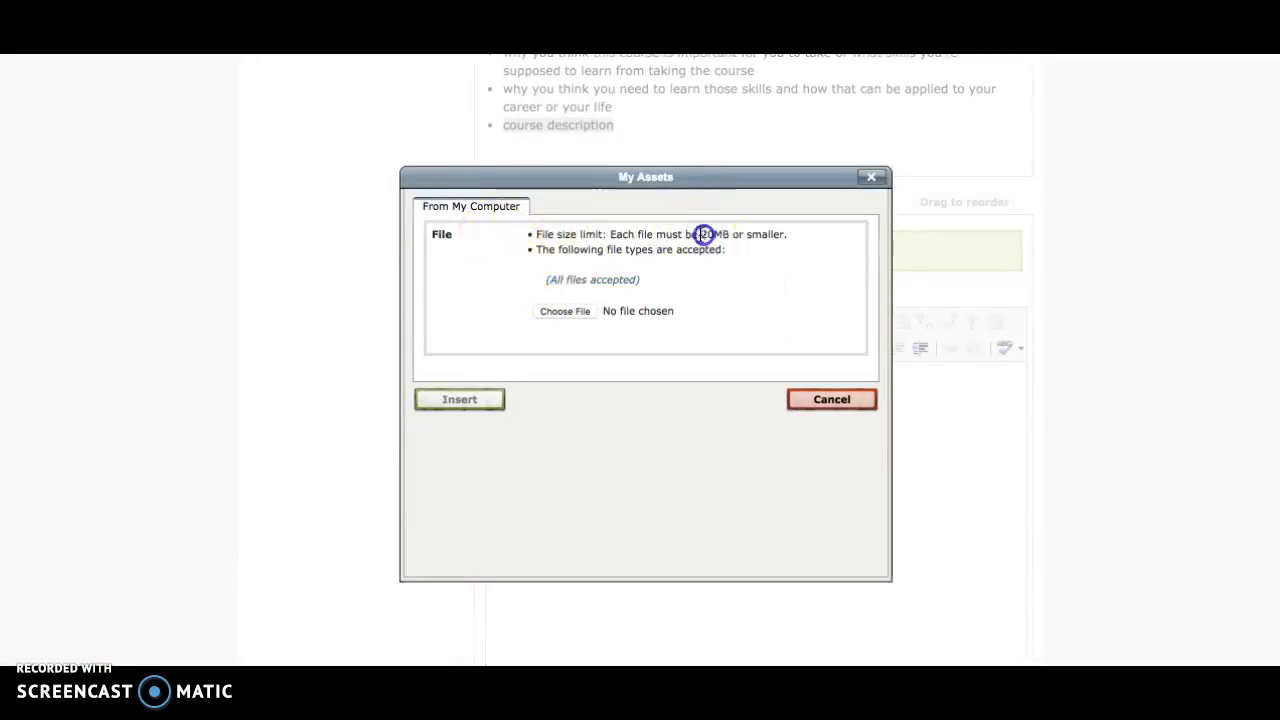
pyautogui.moveTo(704, 234); pyautogui.dragTo(797, 236)
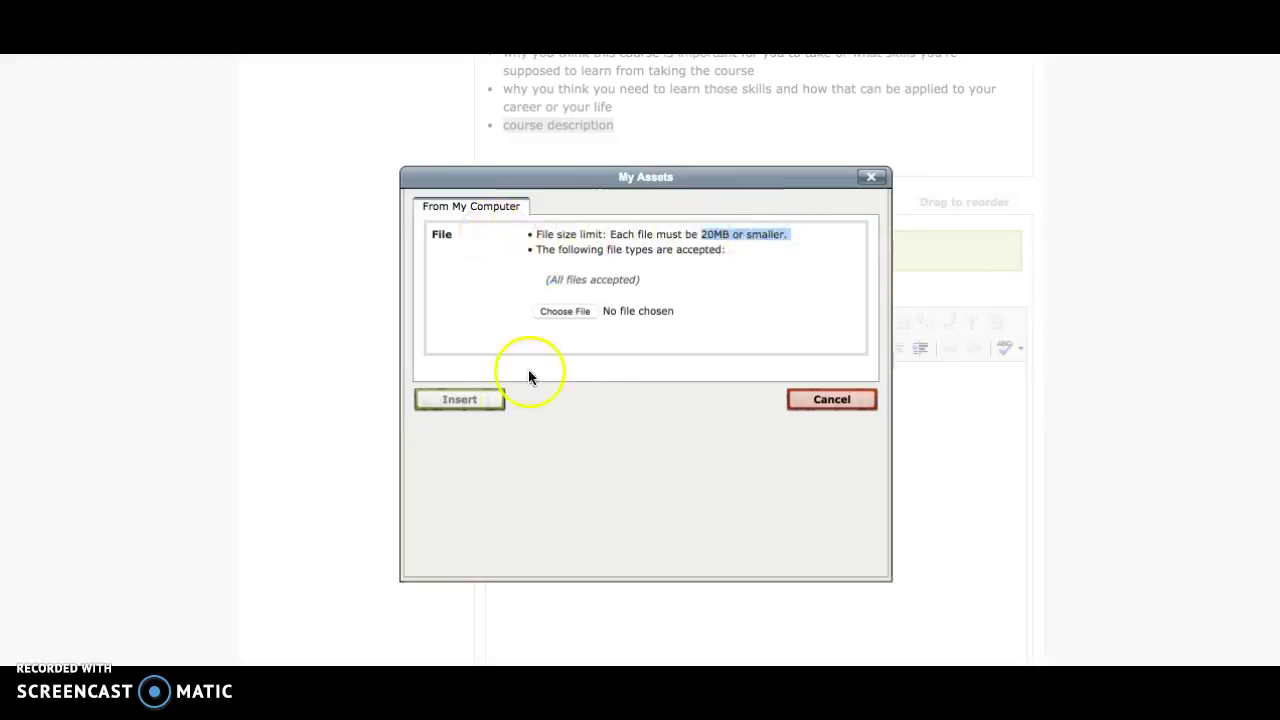
pyautogui.click(576, 370)
# Step: Upload Household Organizer1.xlsx from Desktop > Tutorial and insert its link into the module
pyautogui.click(565, 311)
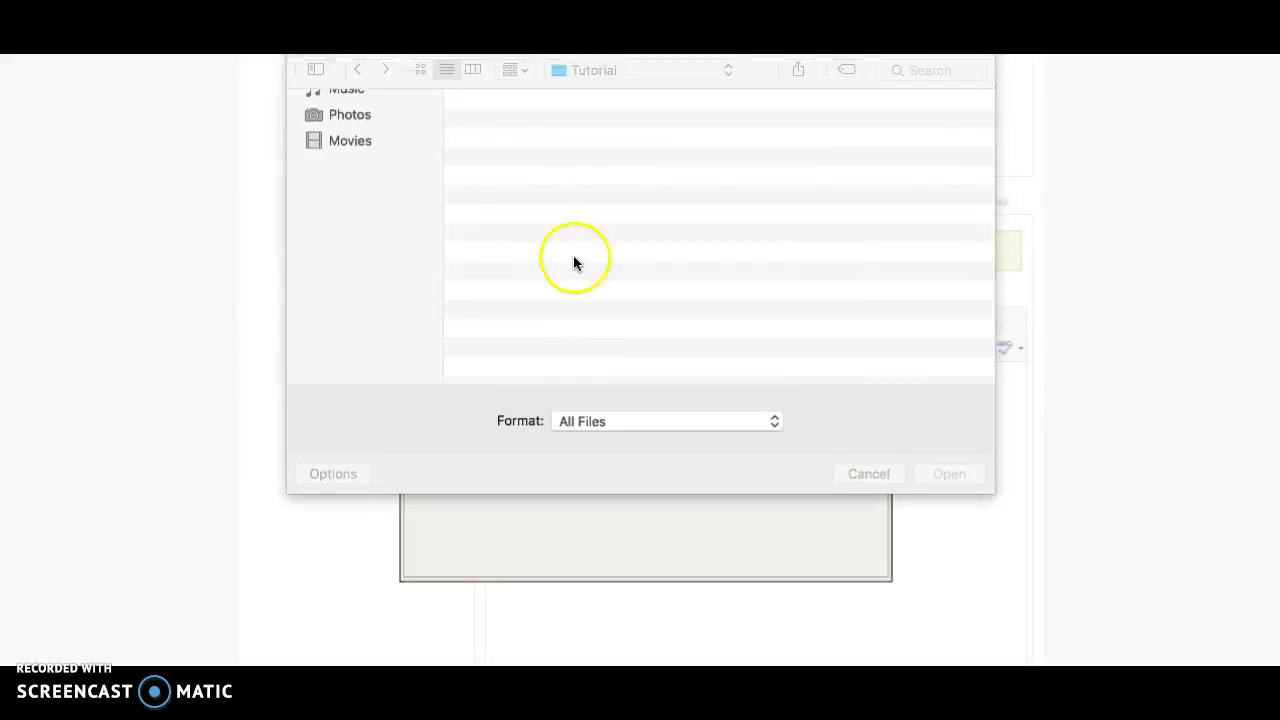
pyautogui.click(368, 179)
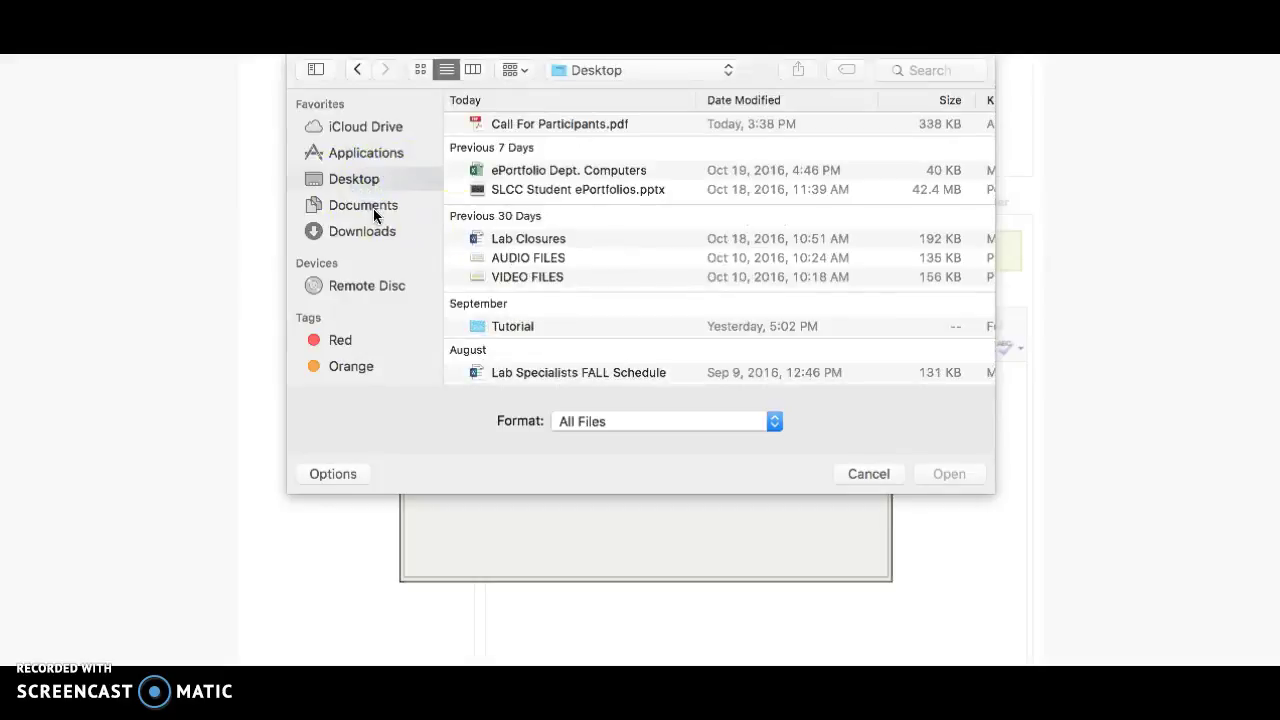
pyautogui.doubleClick(515, 326)
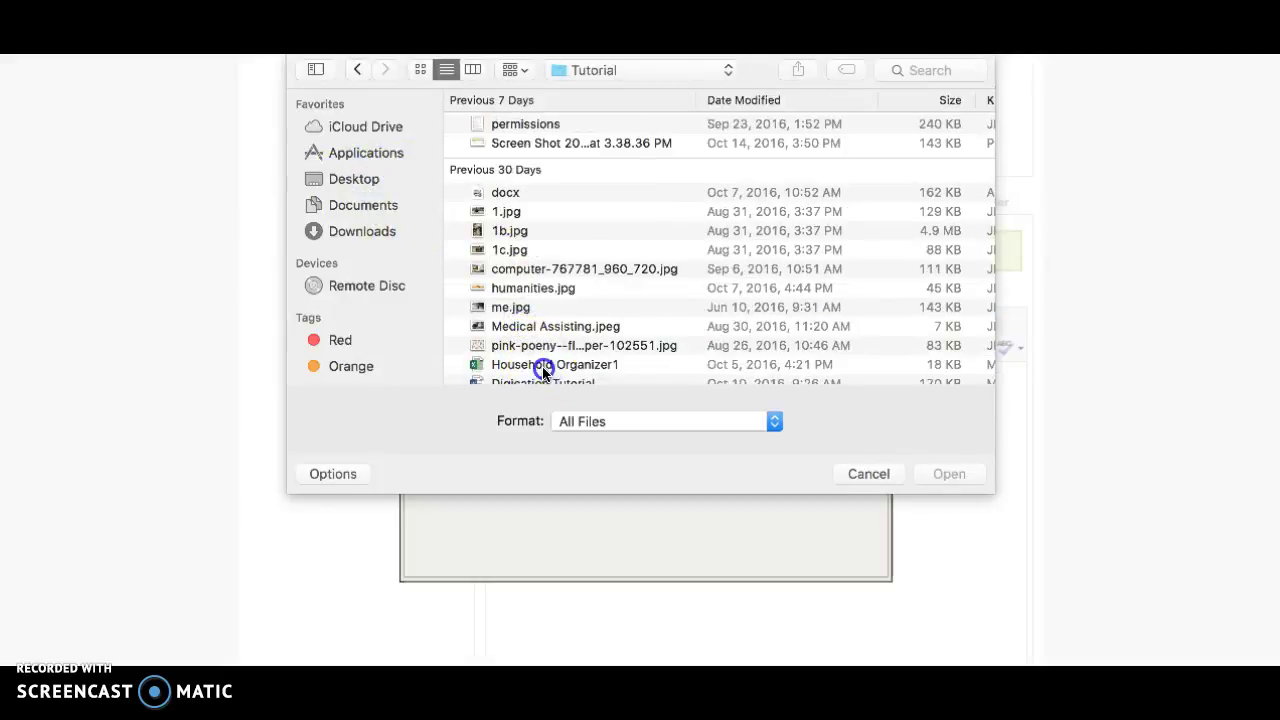
pyautogui.click(543, 365)
pyautogui.click(949, 474)
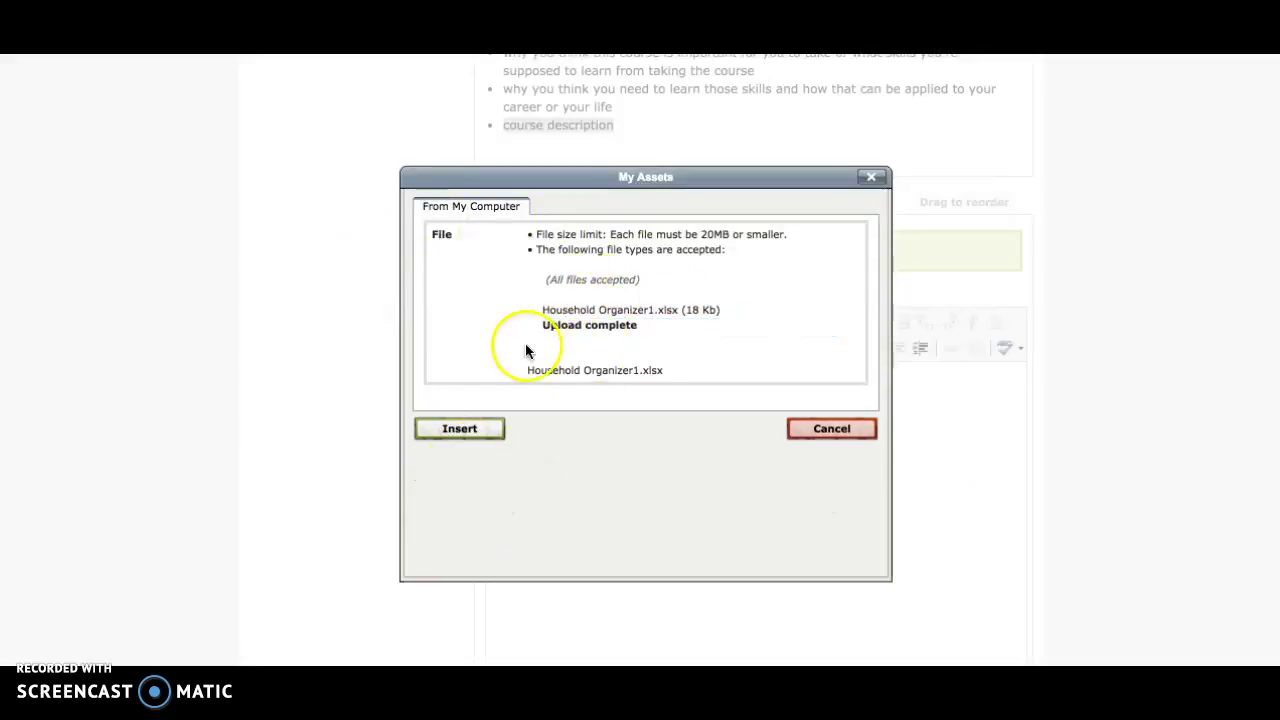
pyautogui.click(455, 430)
pyautogui.click(622, 415)
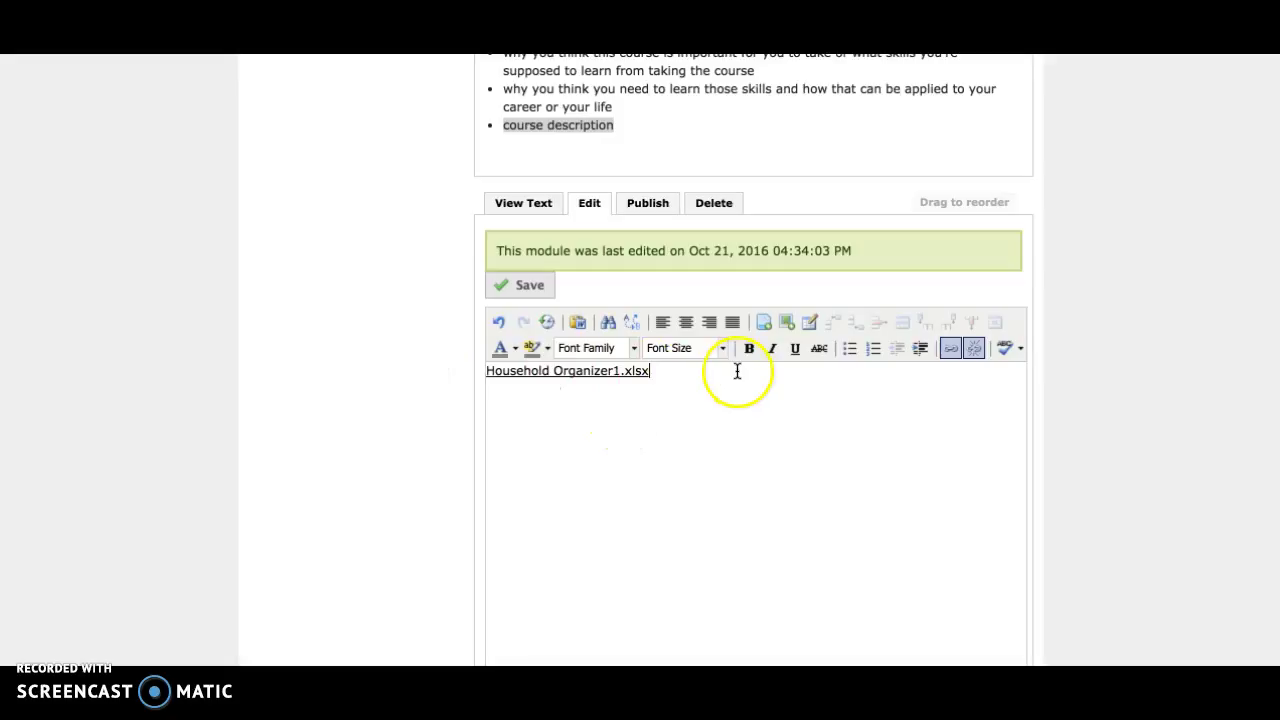
# Step: Replace the file-name link text with 'CLICK HERE TO VIEW/DOWNLOAD MY ASSIGNMENT ON HOUSEHOLD ORGANIZING.'
pyautogui.moveTo(694, 371); pyautogui.dragTo(248, 366)
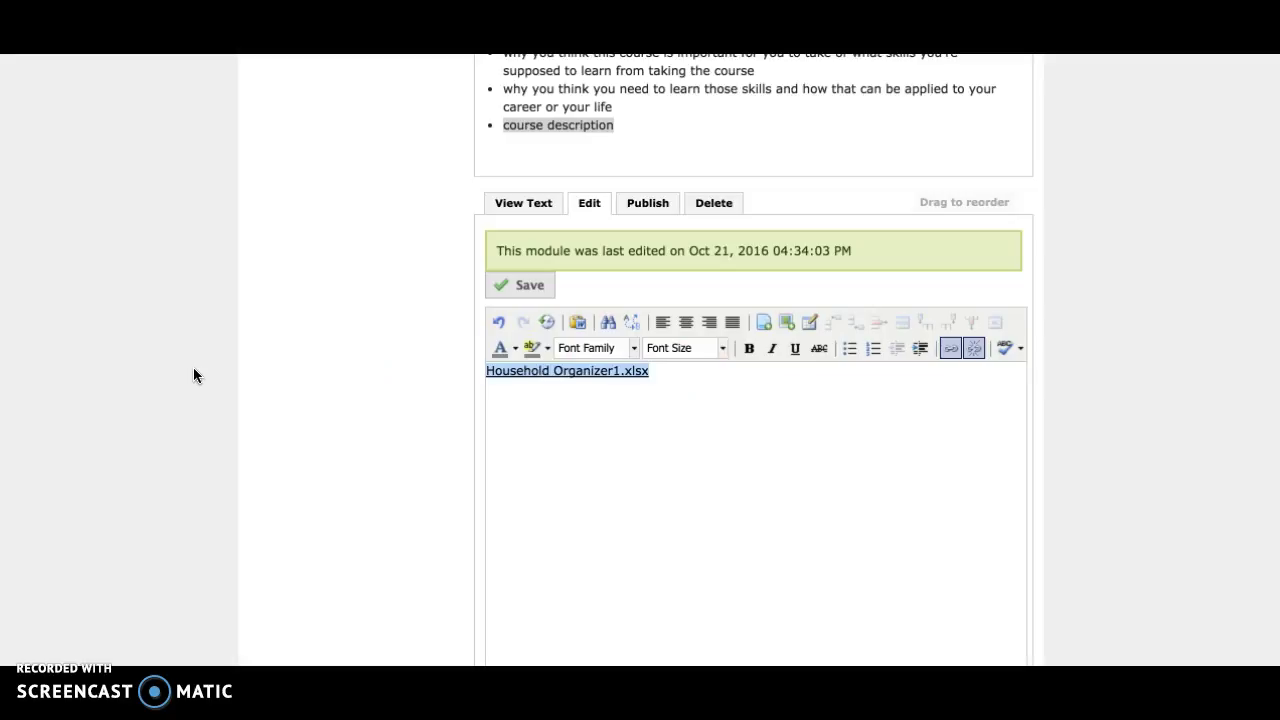
pyautogui.press('BackSpace')
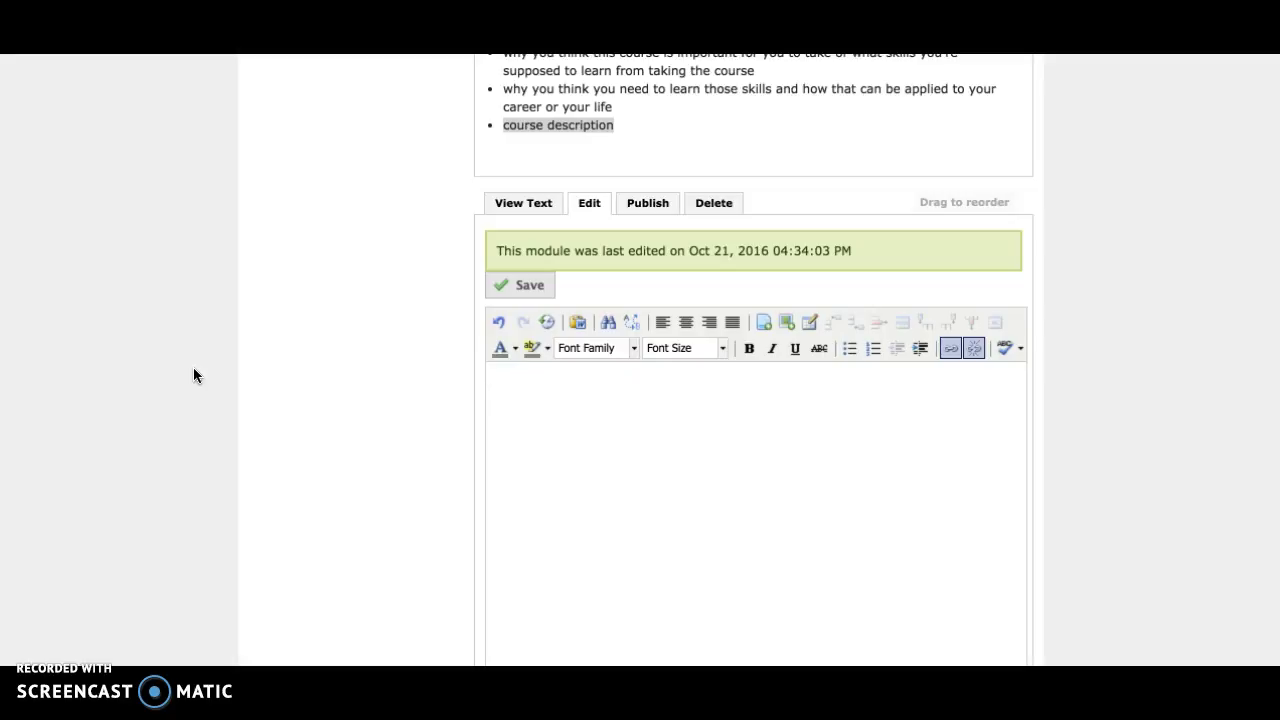
pyautogui.write('CLICK HERE TO VIEW')
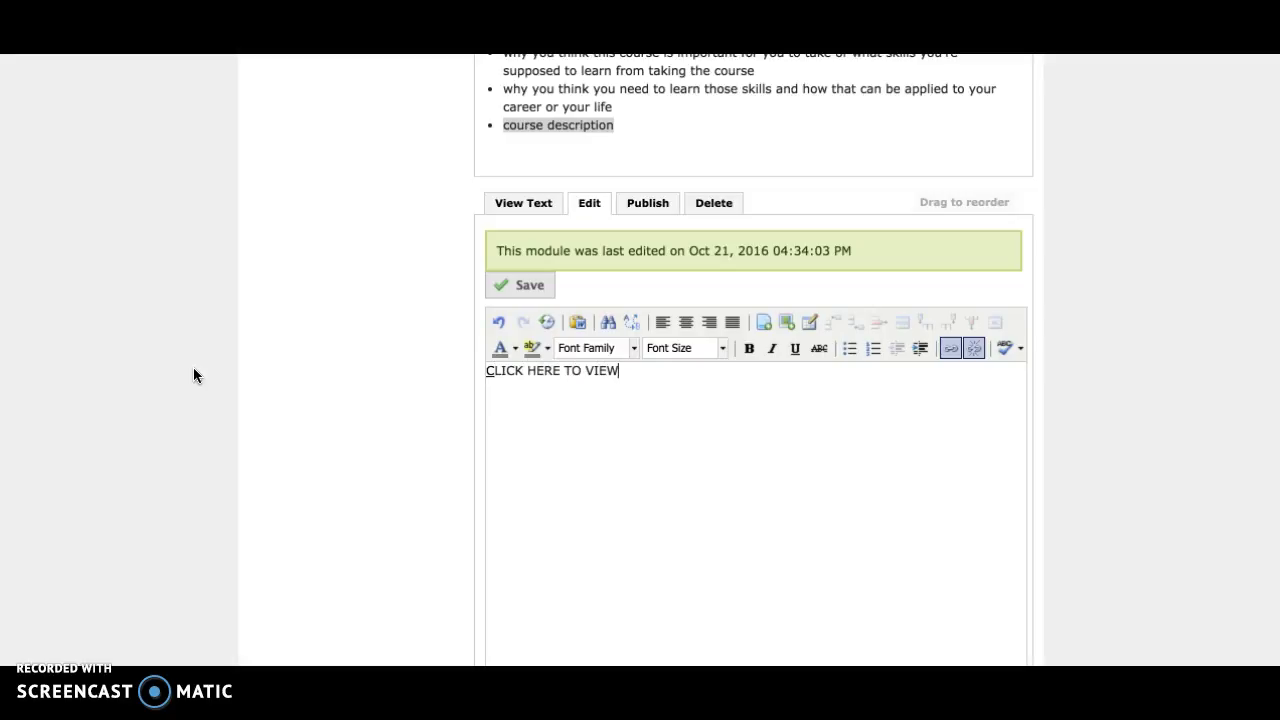
pyautogui.write('/DOWNLOAD MY ASSIGNMENT')
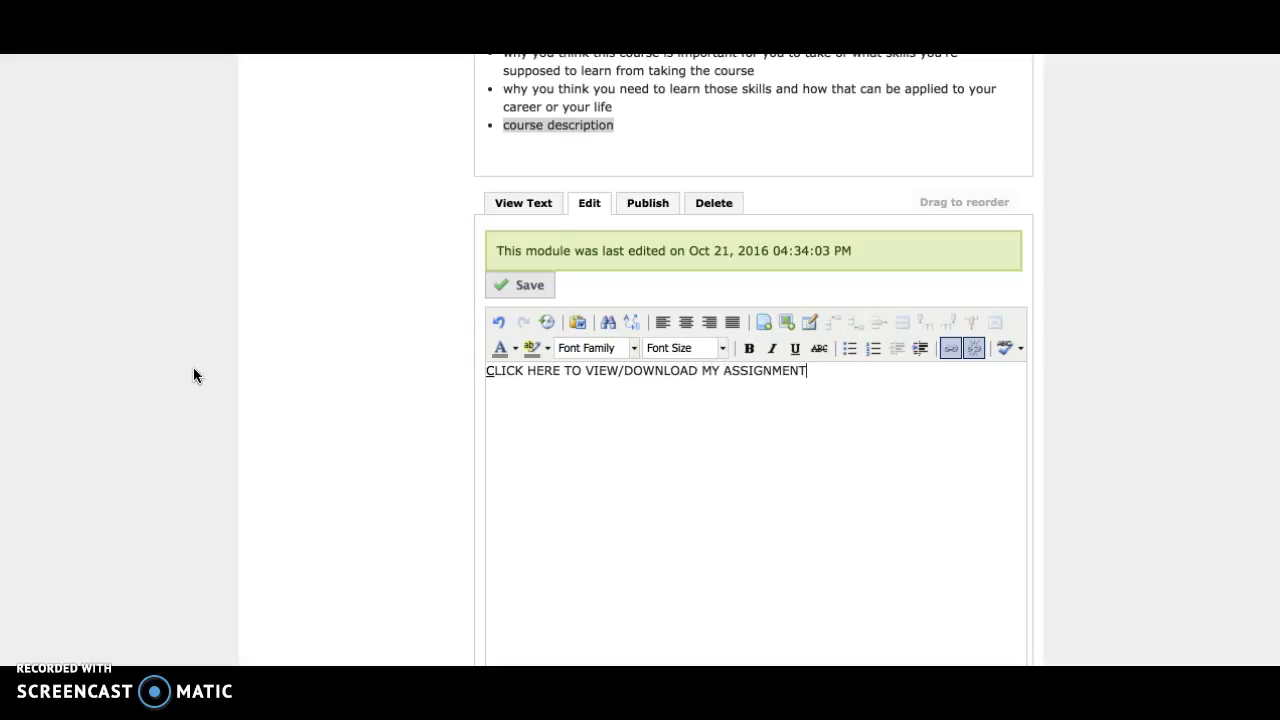
pyautogui.write(' ON HOUSEHOLD ORGANIZING.')
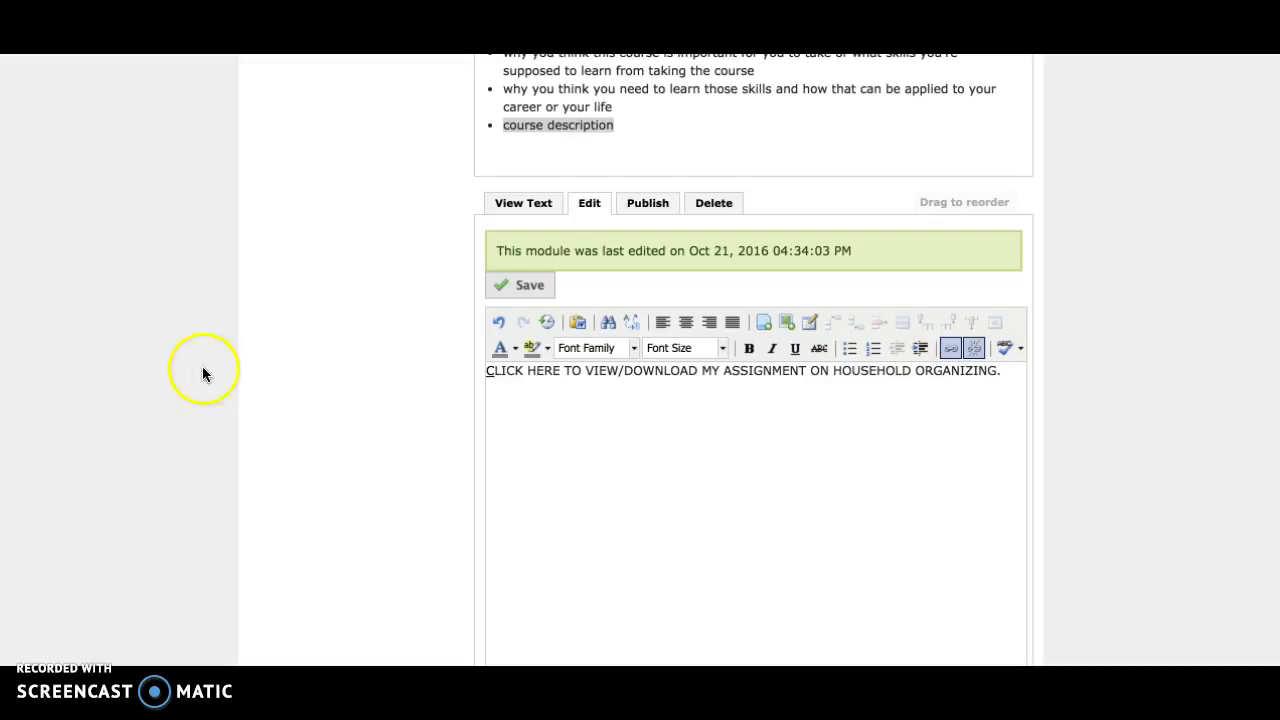
pyautogui.click(836, 368)
pyautogui.click(997, 383)
pyautogui.click(638, 380)
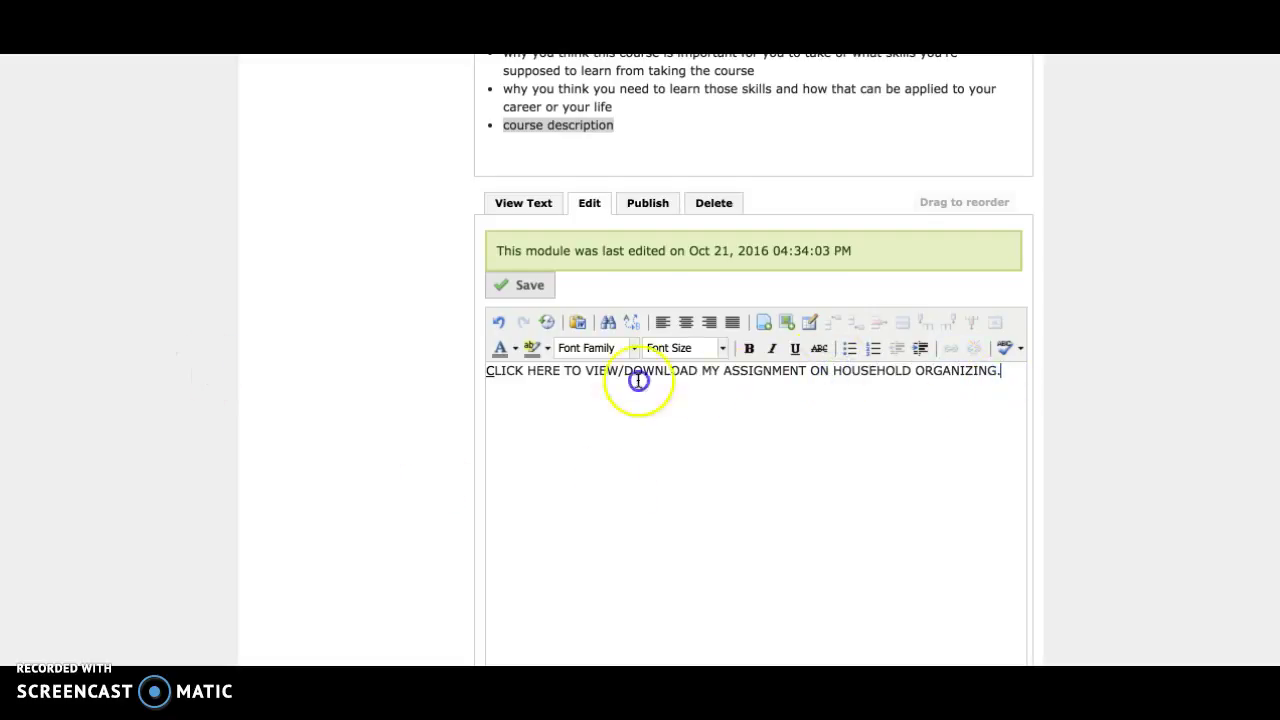
# Step: Link the whole sentence to Household Organizer1.xlsx, re-uploaded from Desktop > Tutorial
pyautogui.tripleClick(486, 366)
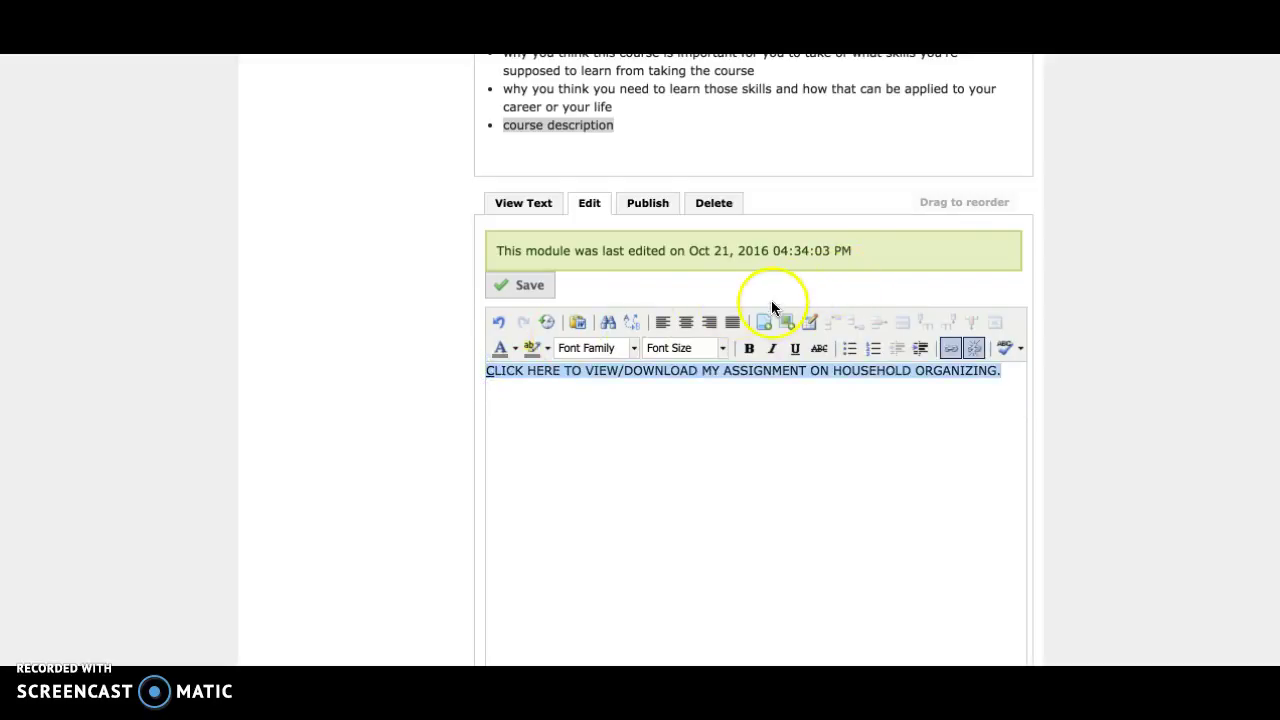
pyautogui.click(763, 323)
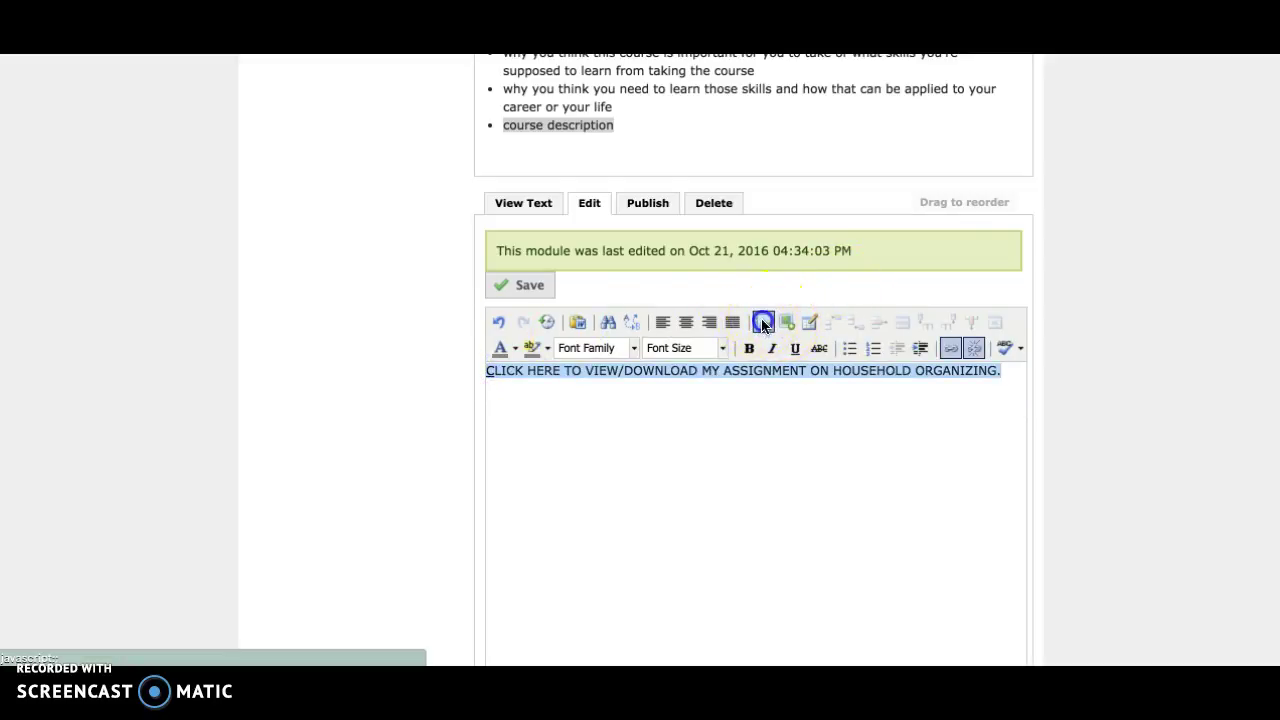
pyautogui.click(558, 311)
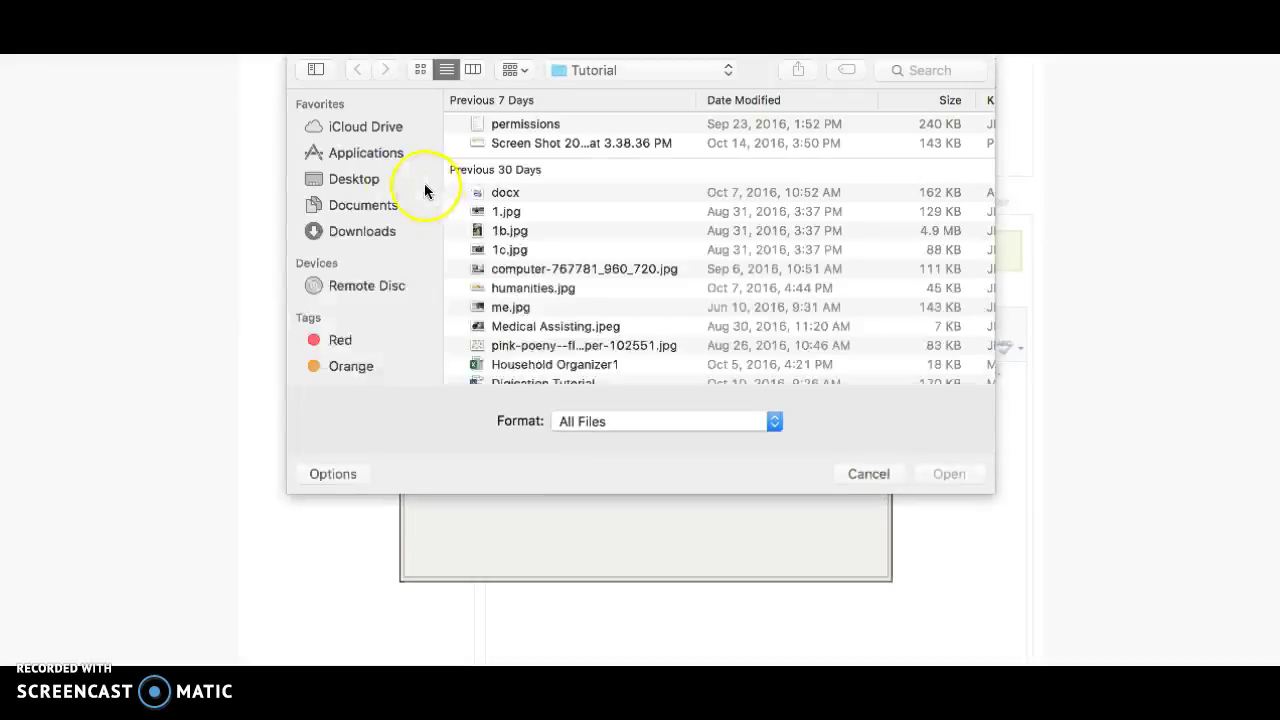
pyautogui.click(358, 181)
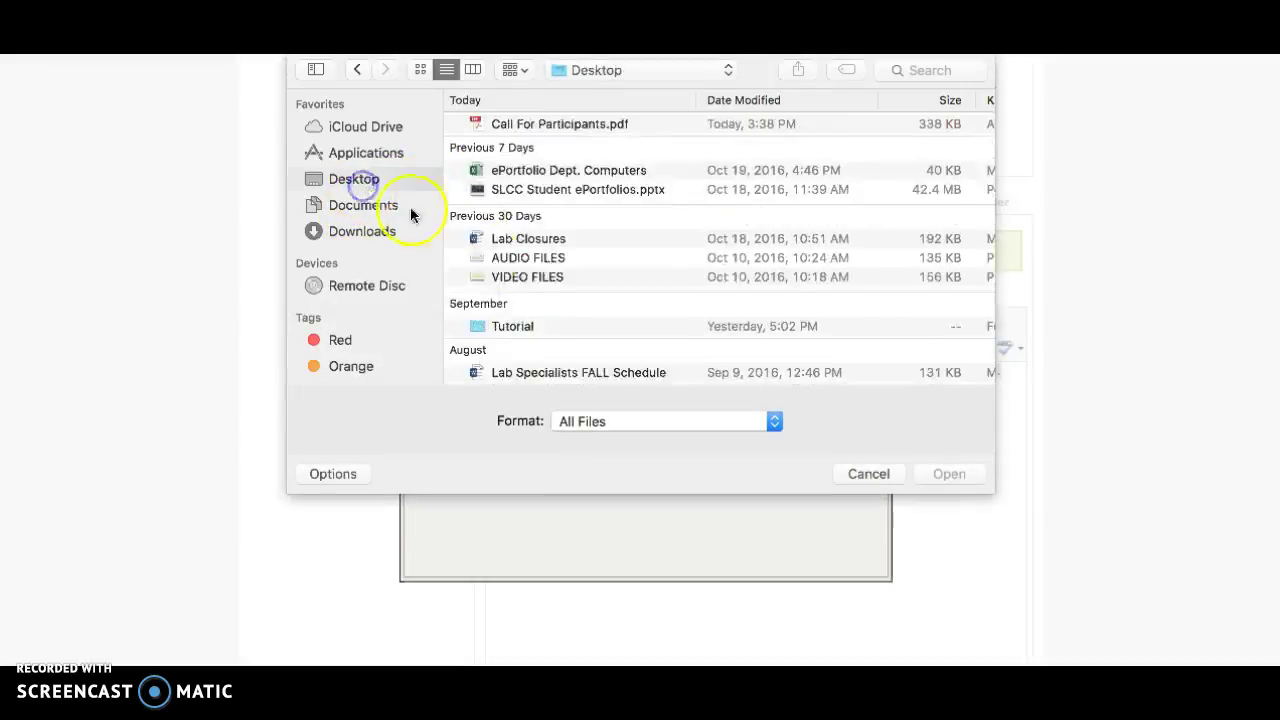
pyautogui.doubleClick(532, 326)
pyautogui.doubleClick(505, 367)
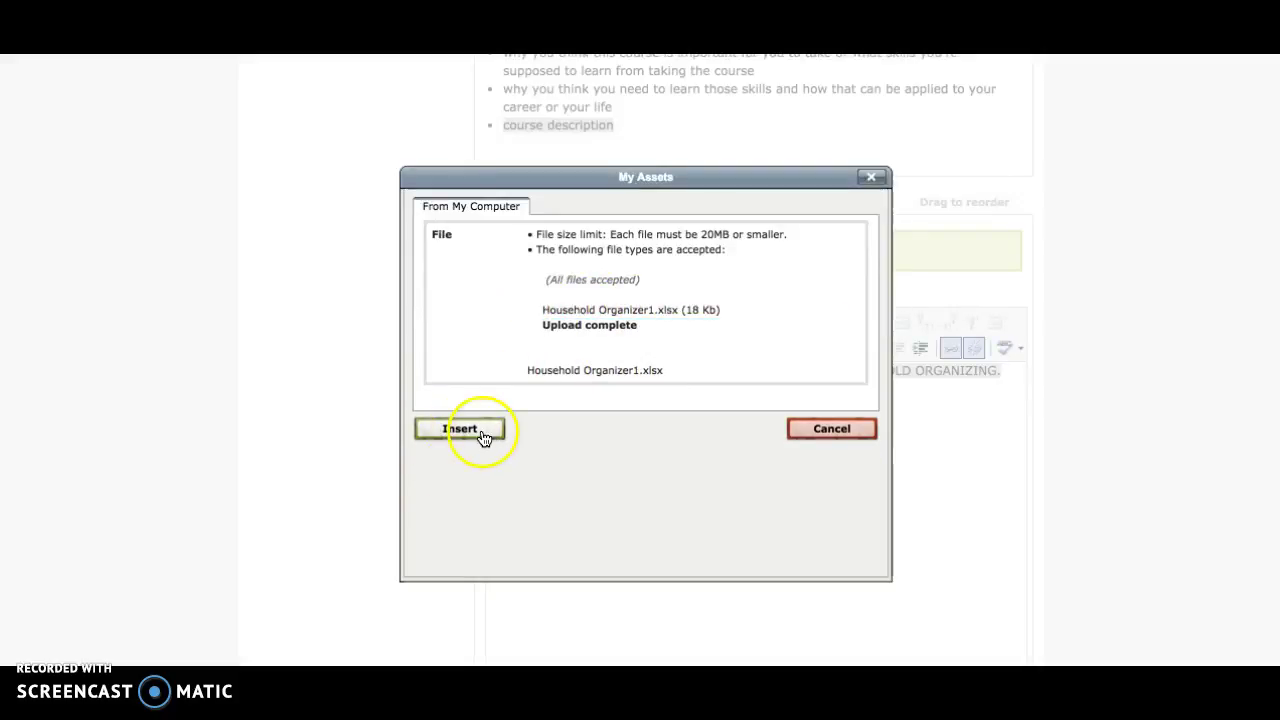
pyautogui.click(482, 436)
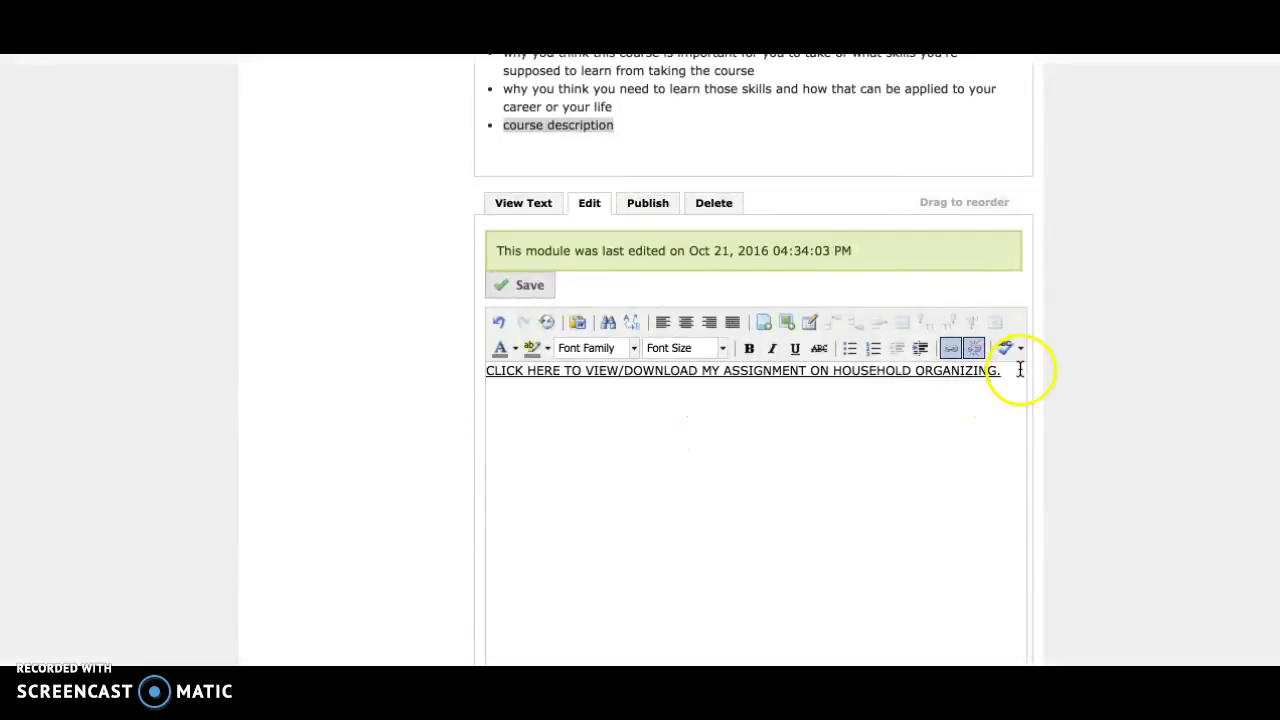
# Step: Format the link sentence as centred, blue, 18pt (size 5) bold text
pyautogui.moveTo(1020, 370); pyautogui.dragTo(443, 363)
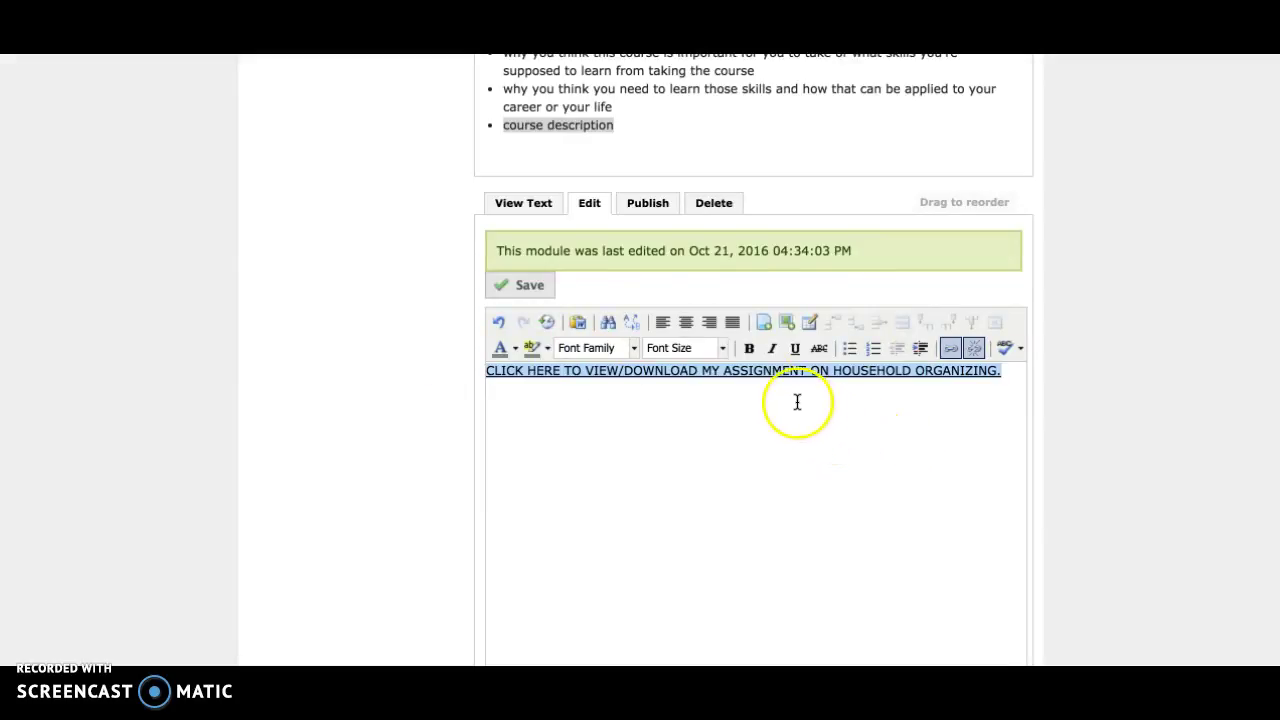
pyautogui.click(686, 324)
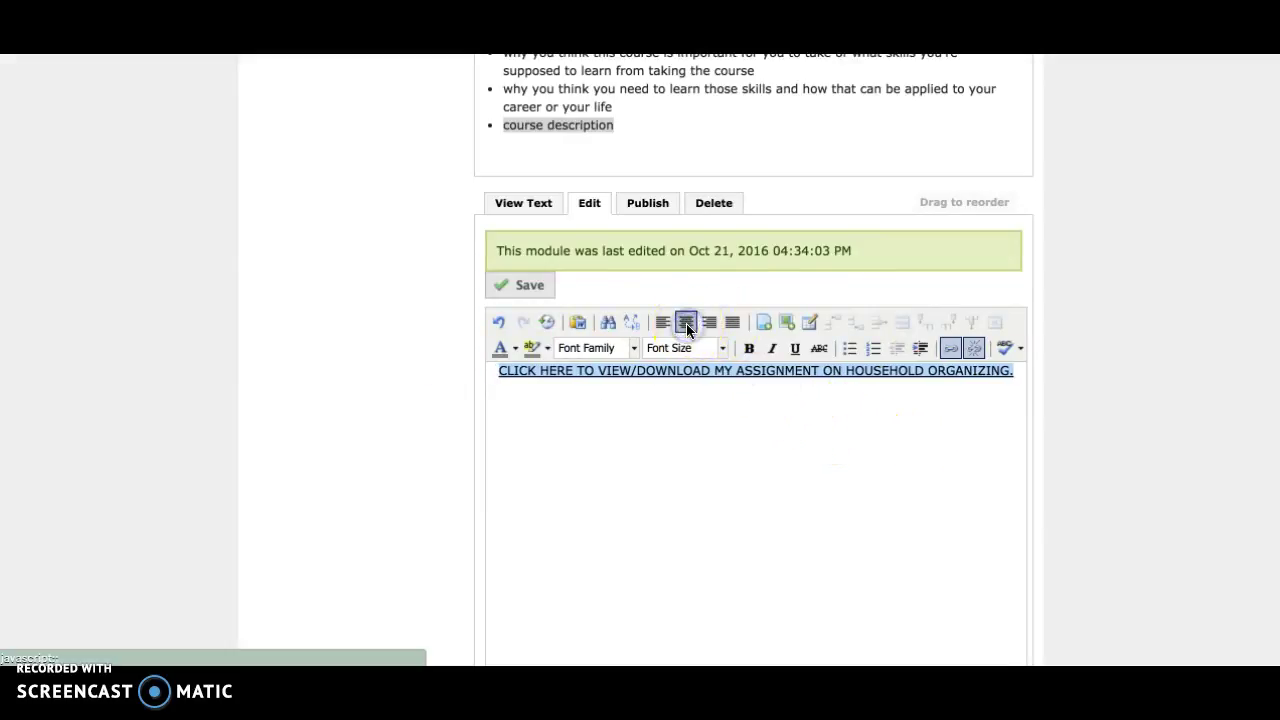
pyautogui.click(514, 349)
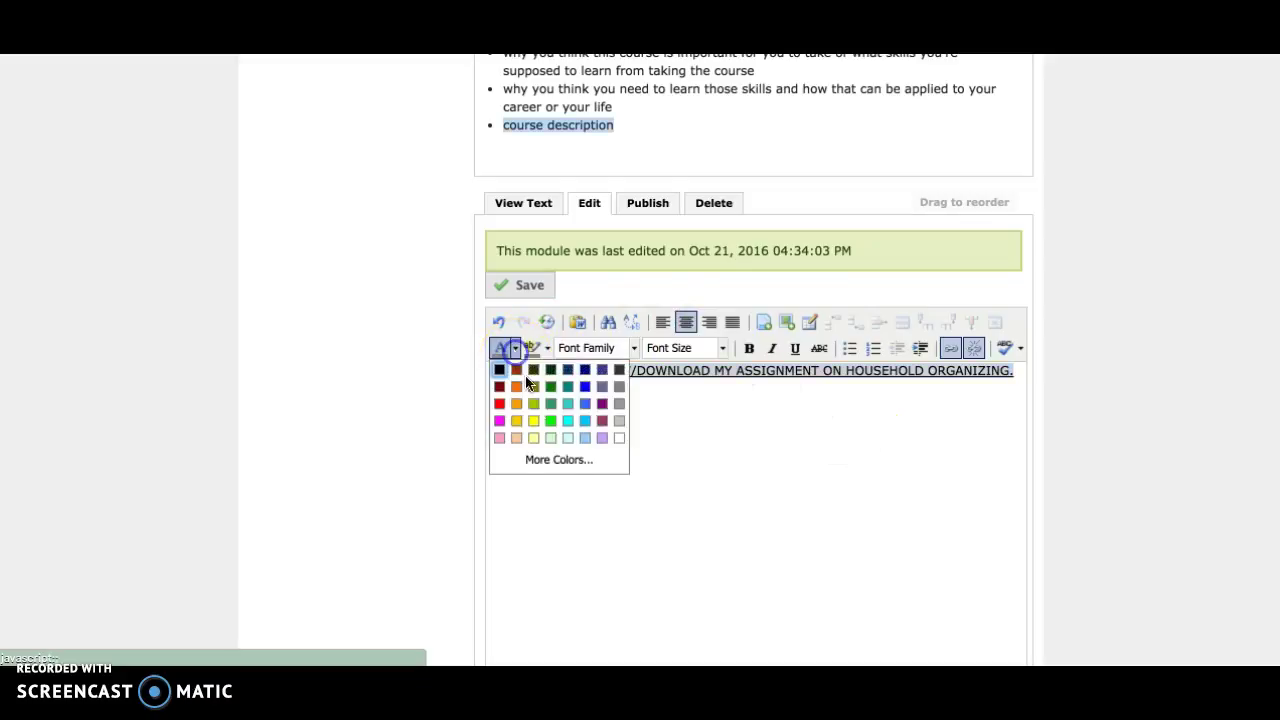
pyautogui.click(584, 402)
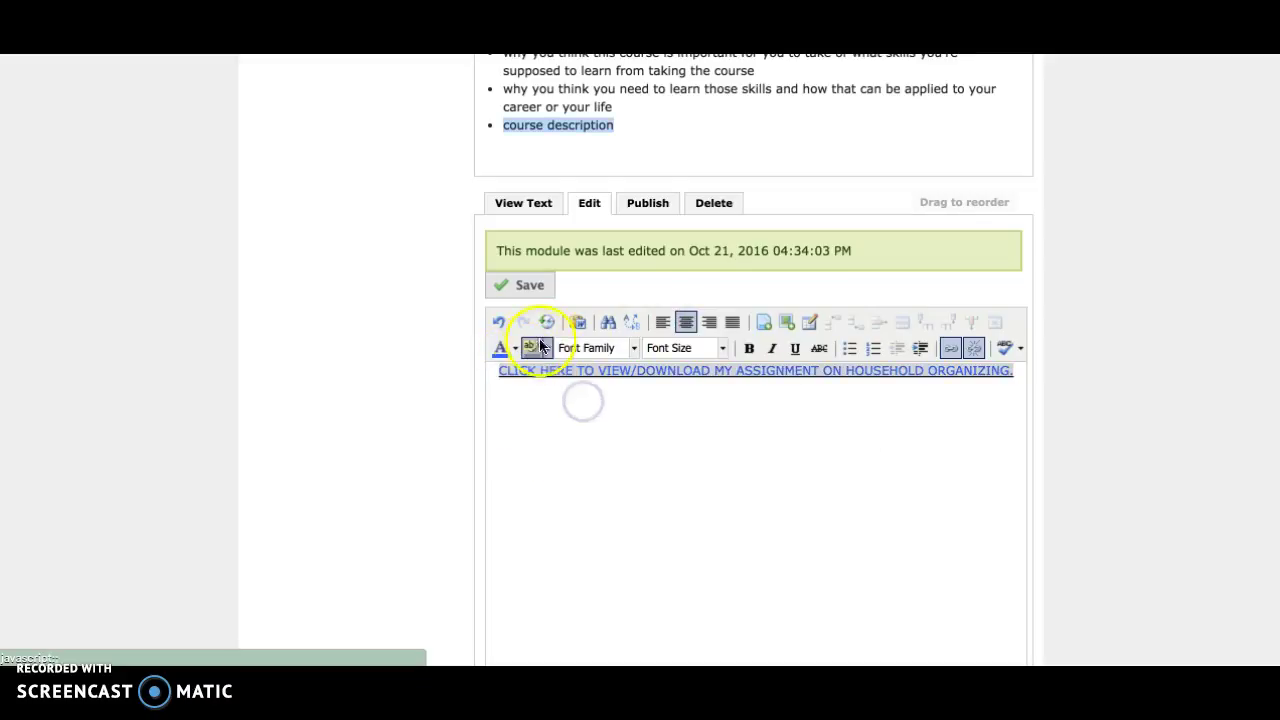
pyautogui.click(716, 355)
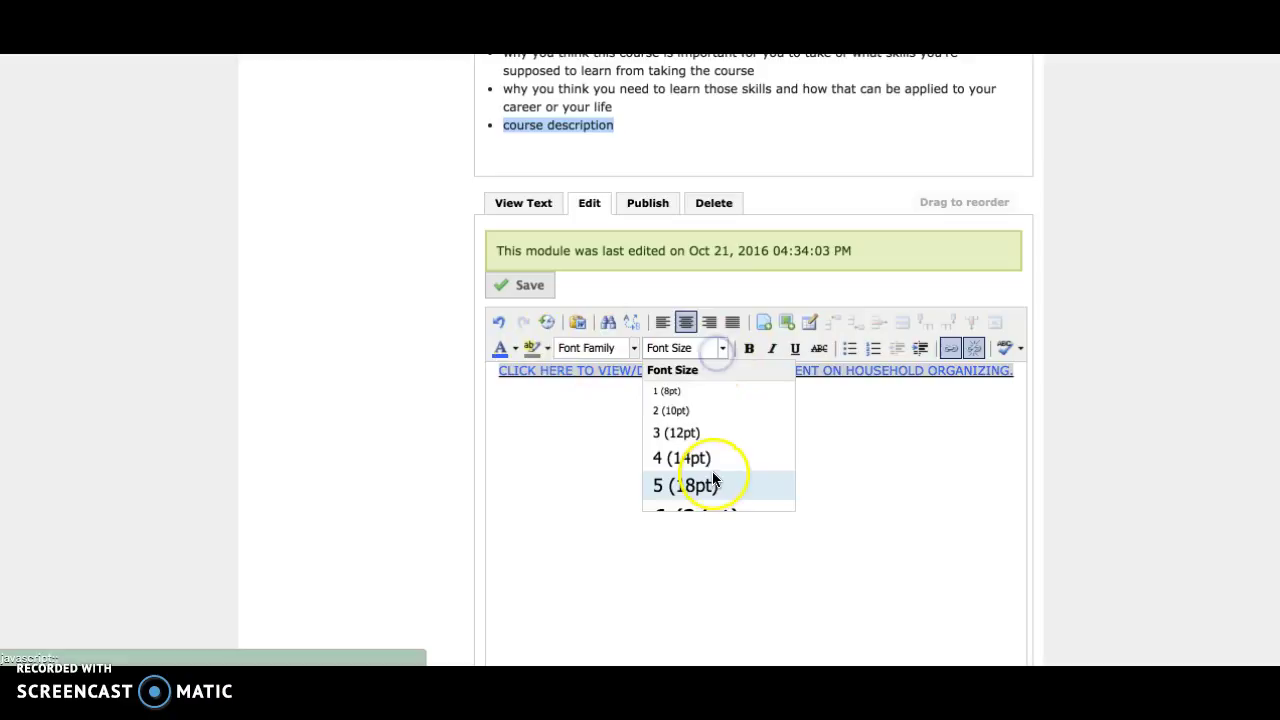
pyautogui.click(710, 484)
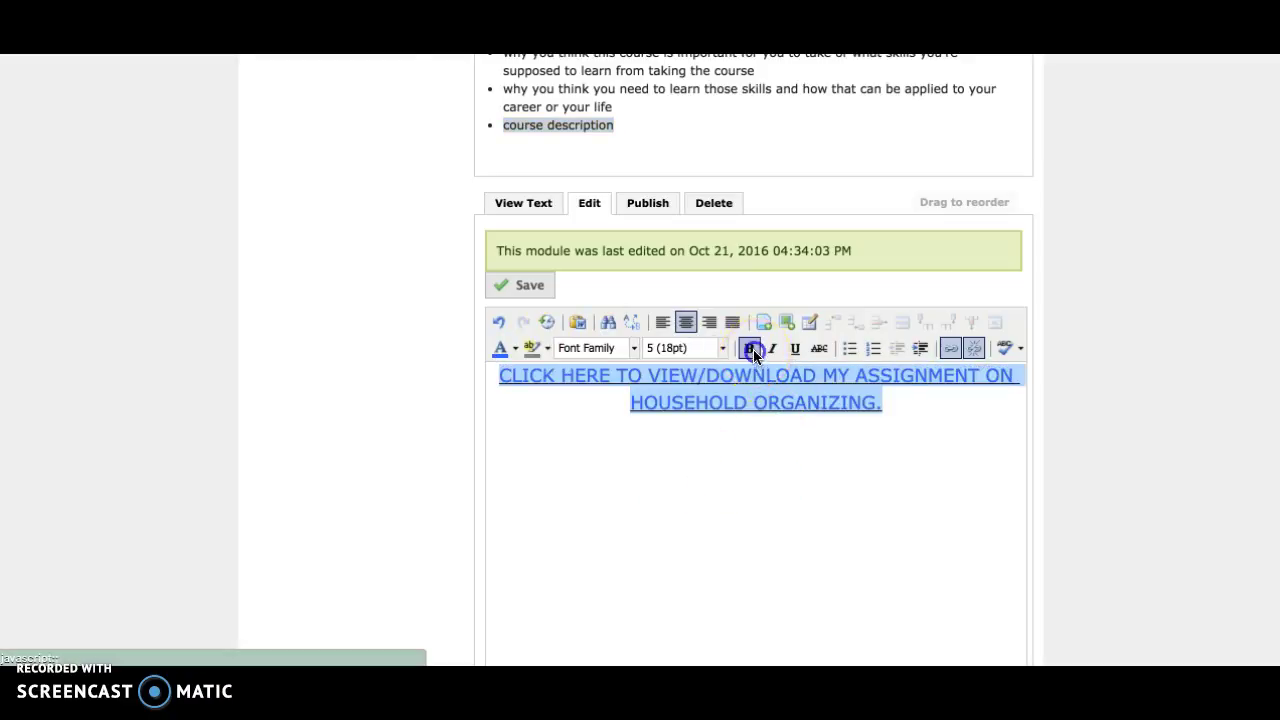
pyautogui.click(751, 349)
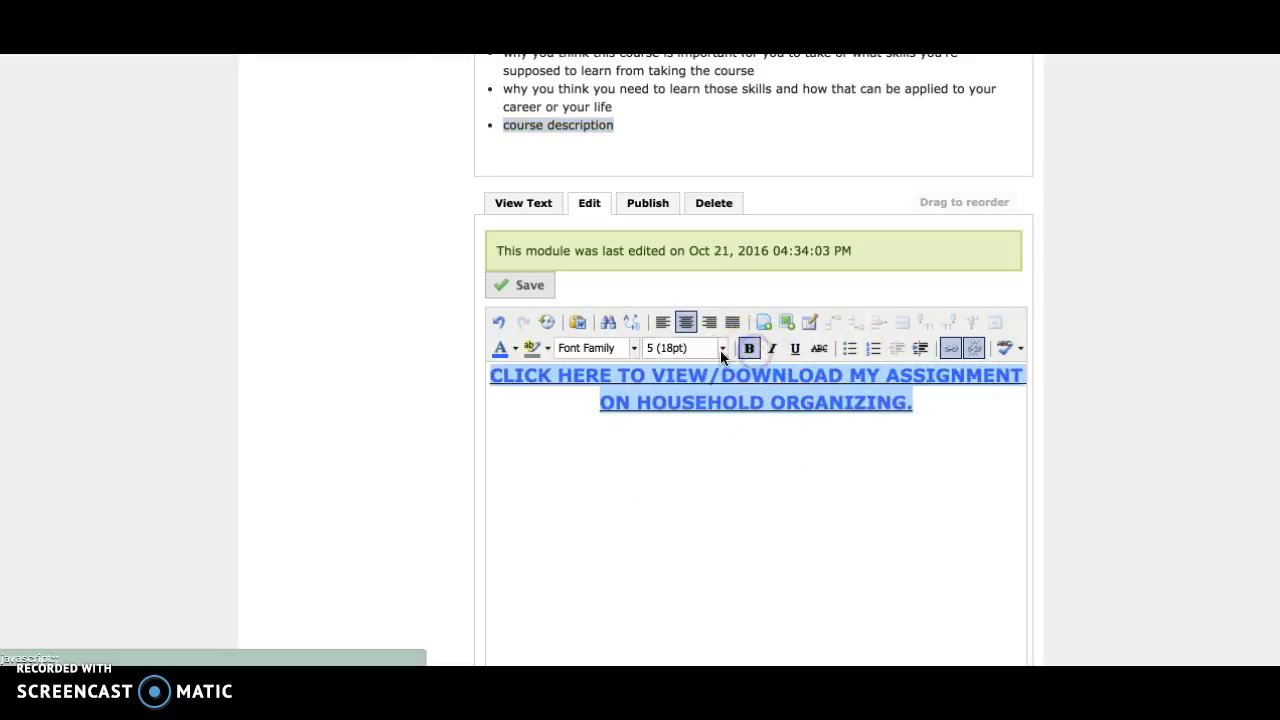
pyautogui.click(903, 509)
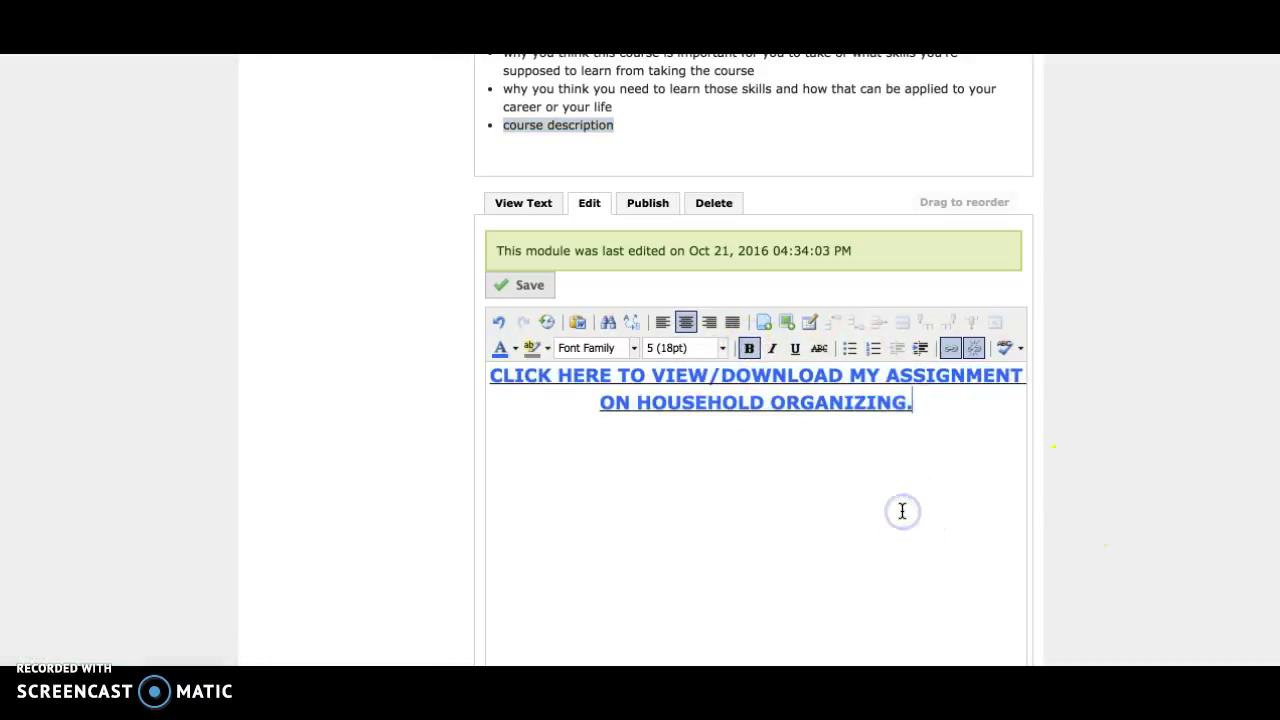
# Step: Save the module, publish its changes, and view the published text
pyautogui.click(537, 288)
pyautogui.click(649, 204)
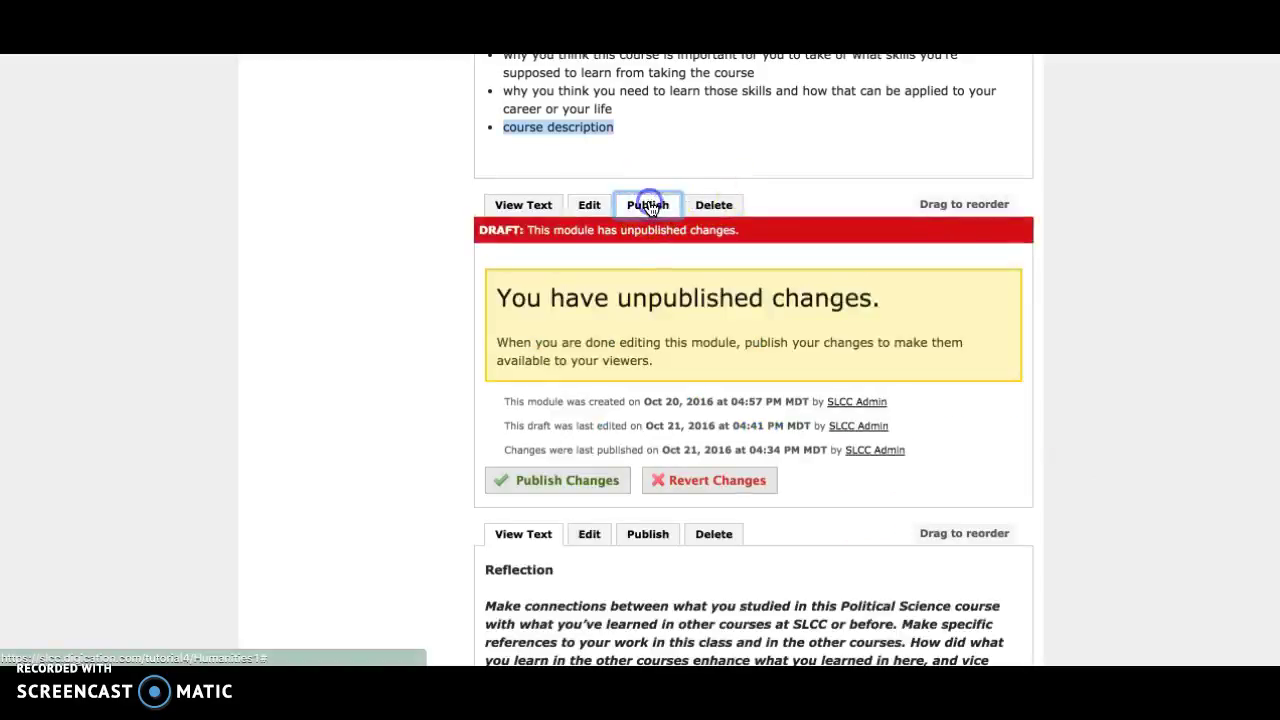
pyautogui.click(549, 480)
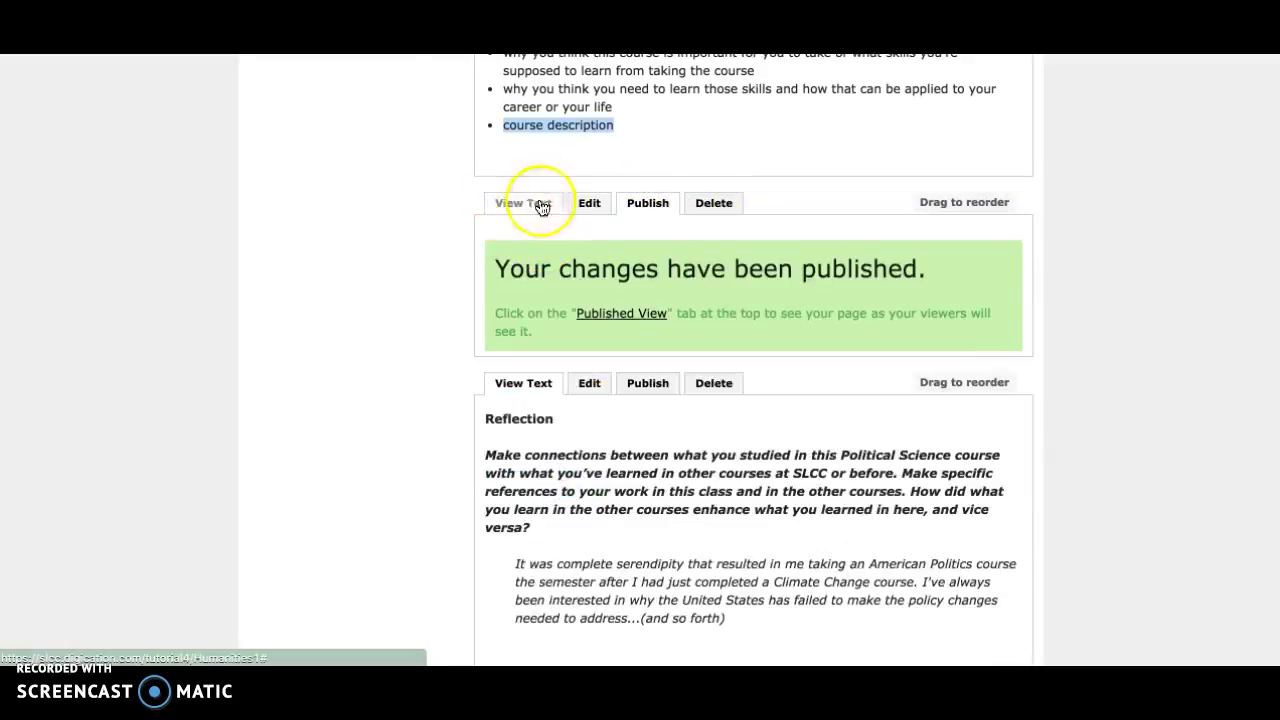
pyautogui.click(522, 208)
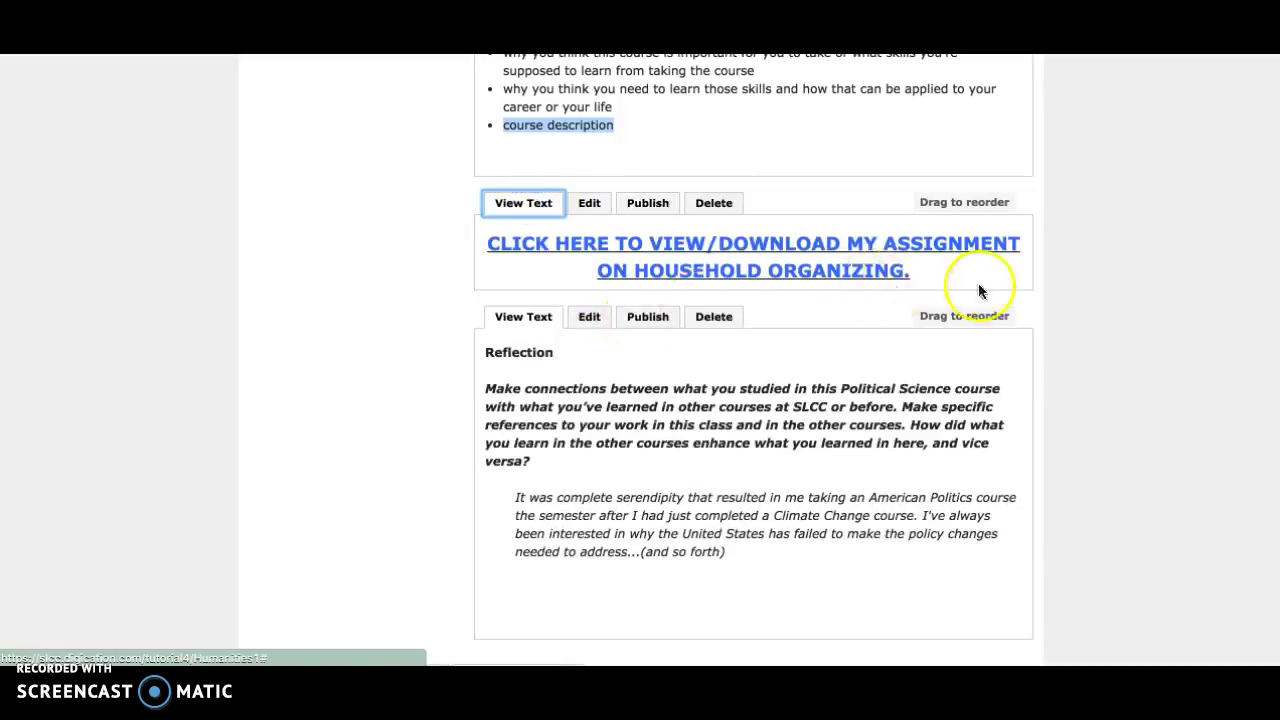
# Step: Test the assignment download link twice on the published page
pyautogui.click(1131, 271)
pyautogui.scroll(1, 1085, 320)
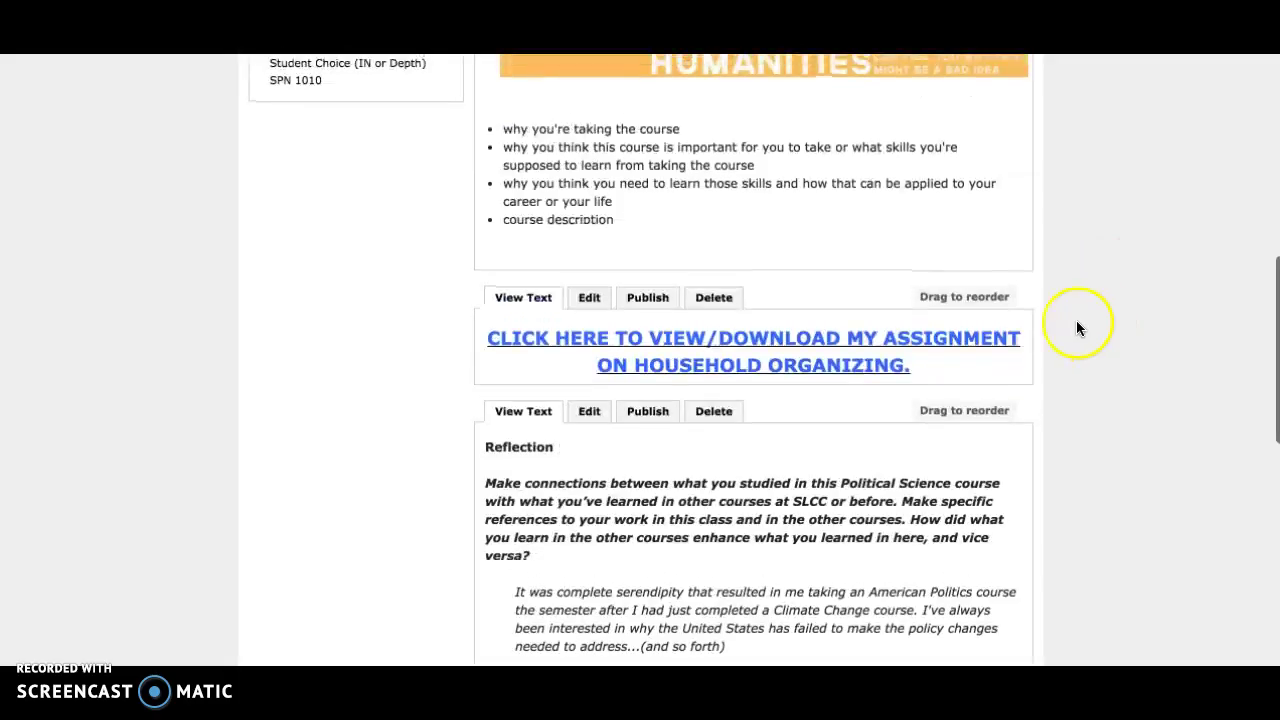
pyautogui.click(814, 340)
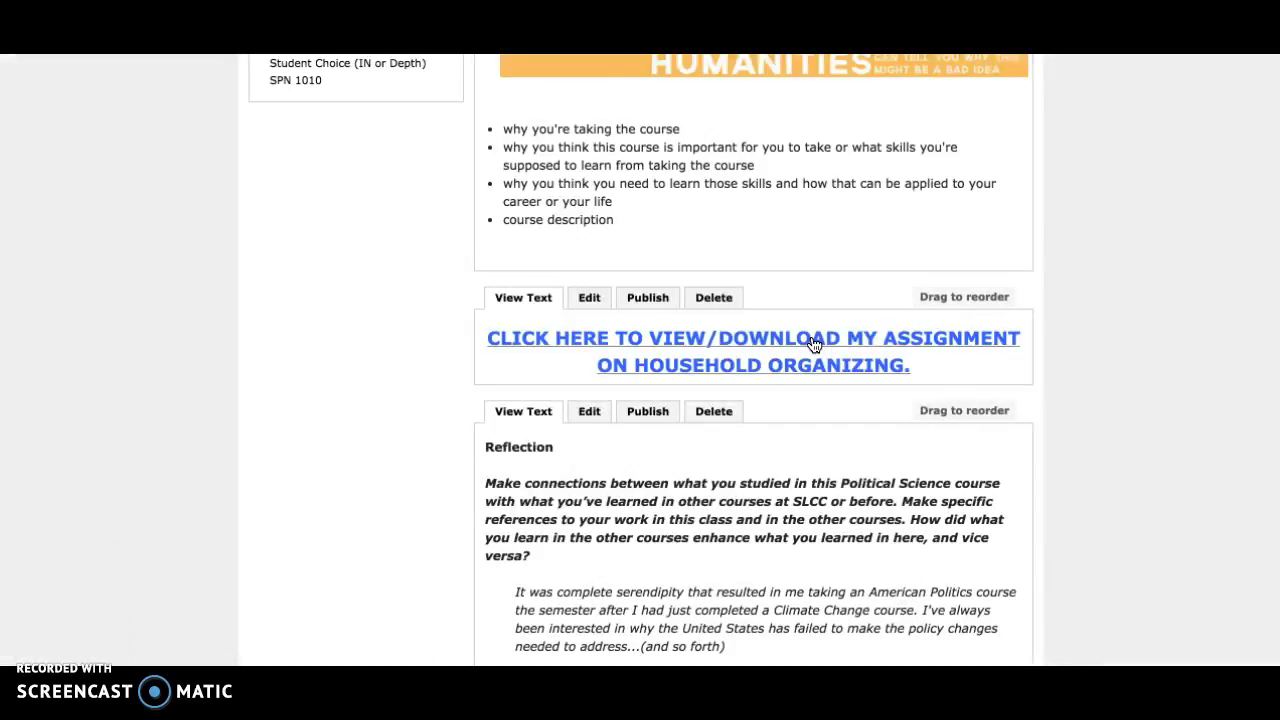
pyautogui.click(785, 378)
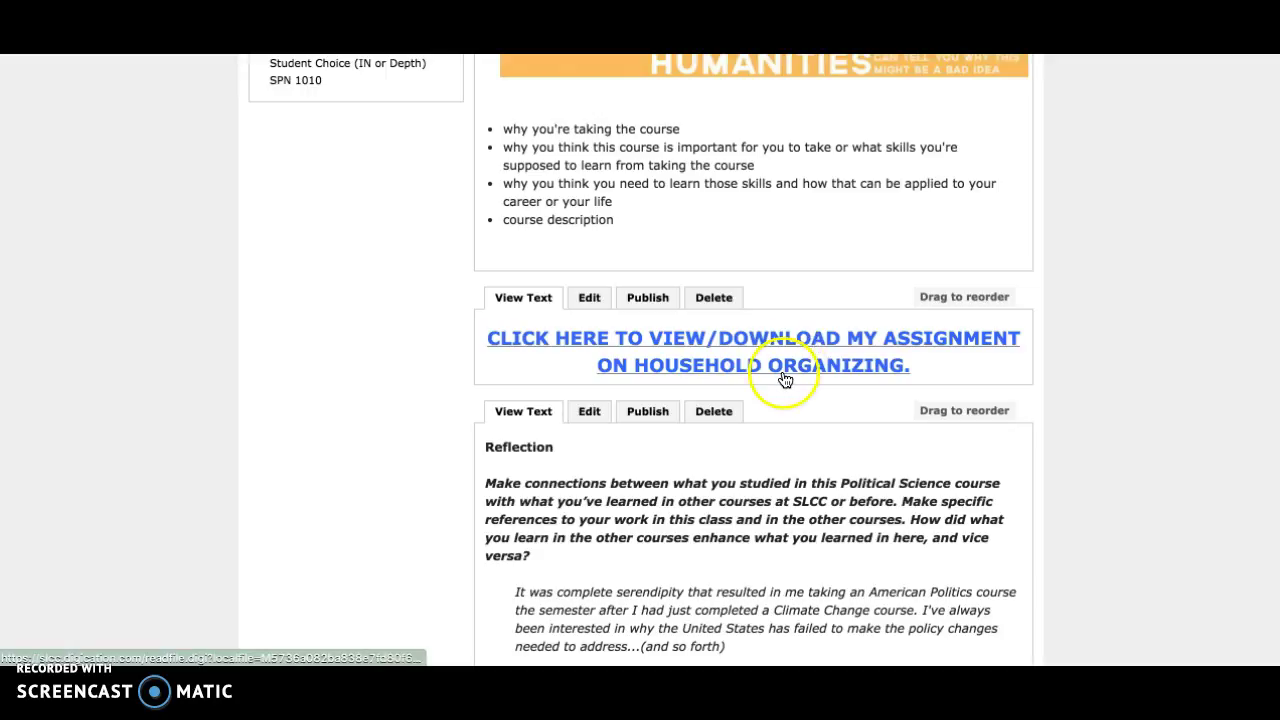